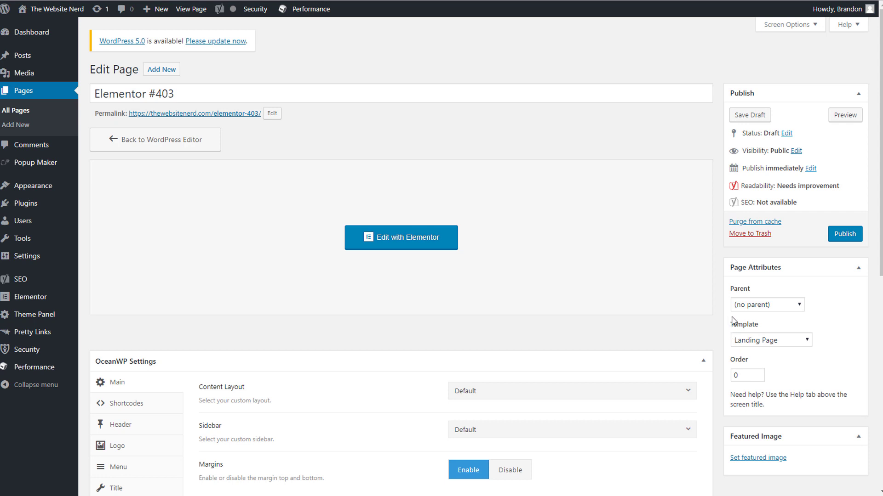
- Save the page draft with the Landing Page template and open it for editing in Elementor
click(790, 339)
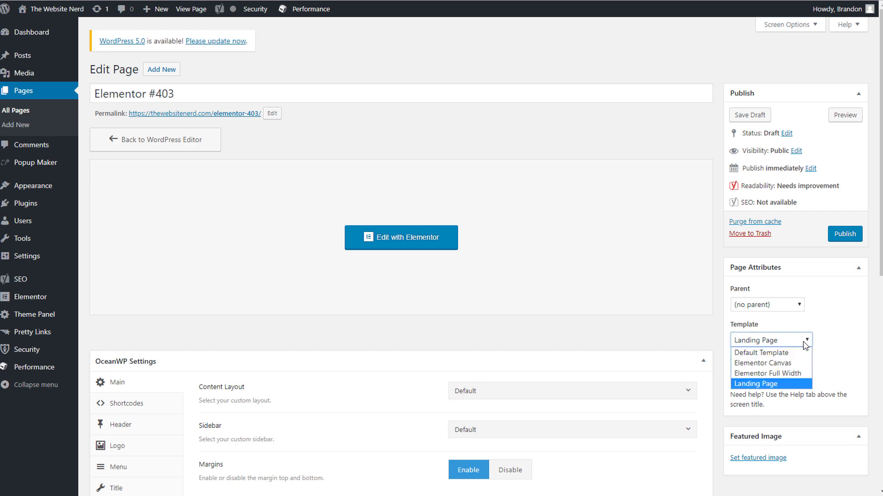
click(767, 384)
click(751, 117)
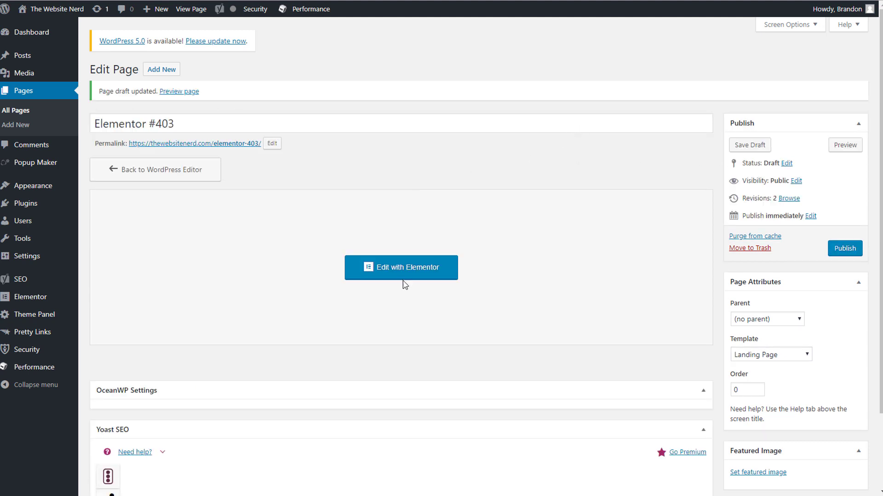
click(408, 271)
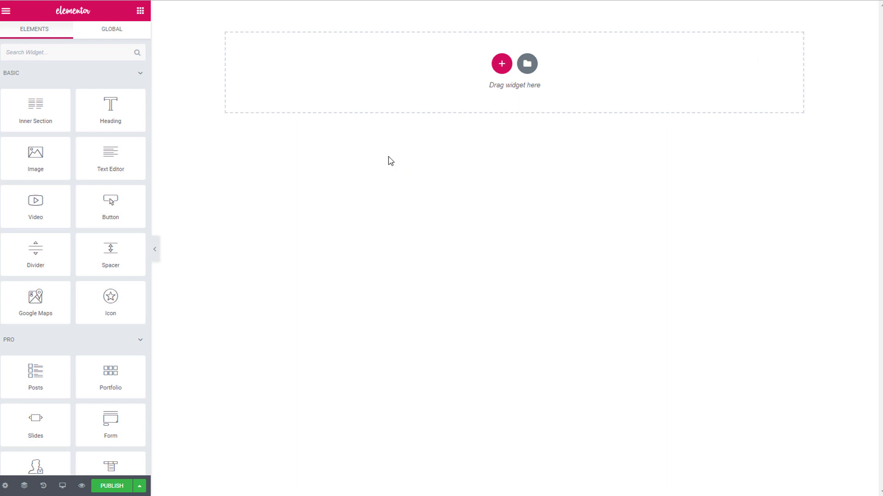
- Add a single-column section, keep its content boxed, stretch it to full page width and set its content width to 1250
click(502, 64)
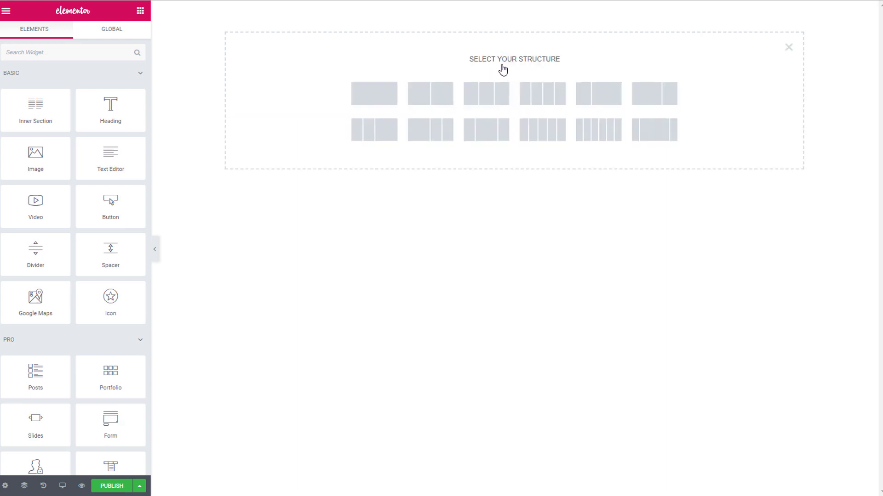
click(378, 102)
click(97, 132)
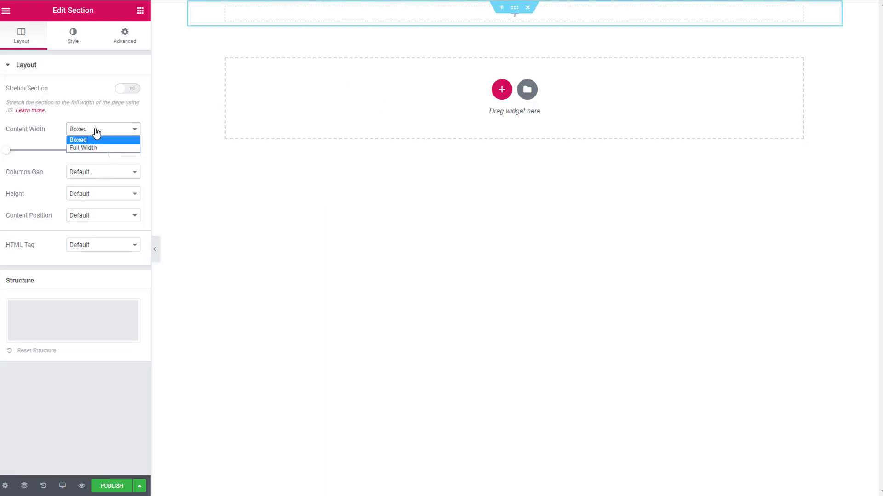
click(94, 140)
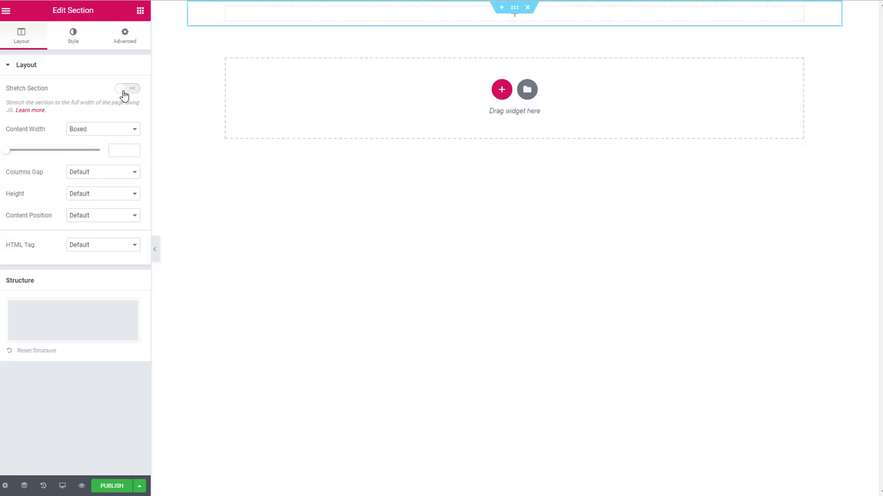
click(125, 89)
click(121, 150)
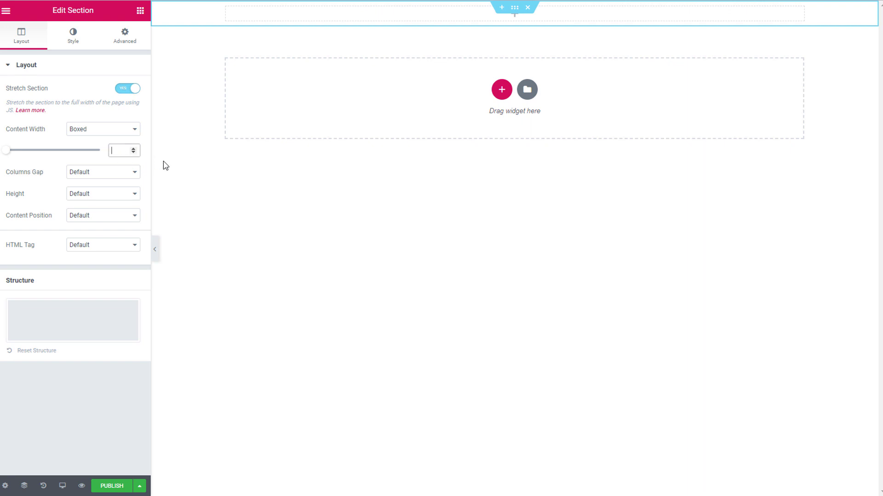
text(1250)
- Place an Image widget in the section and fill it with the Website Nerd logo from the media library
click(140, 11)
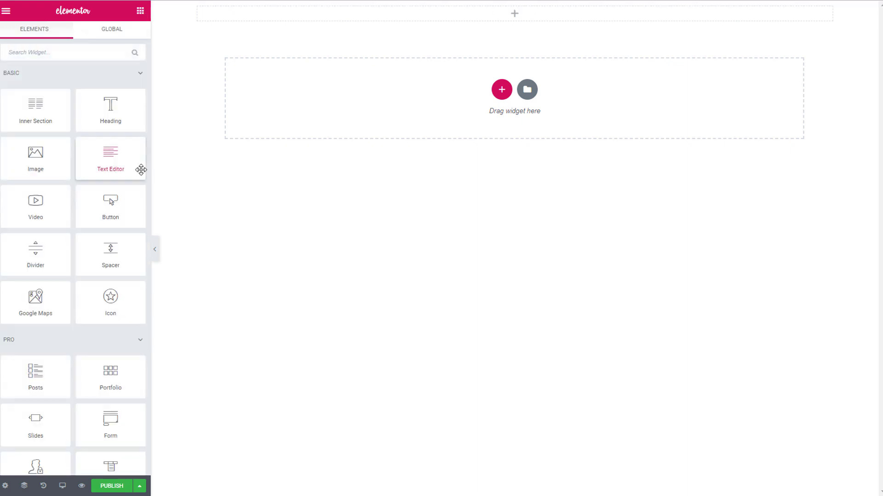
drag(41, 159, 518, 17)
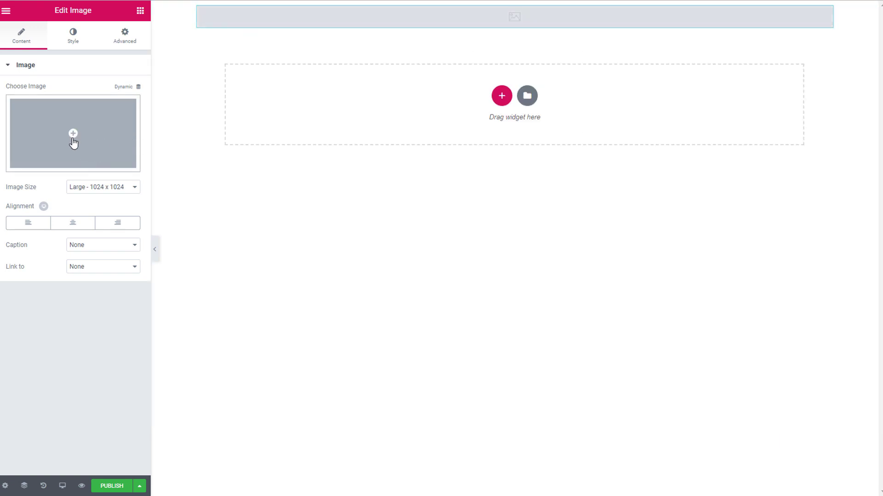
click(73, 140)
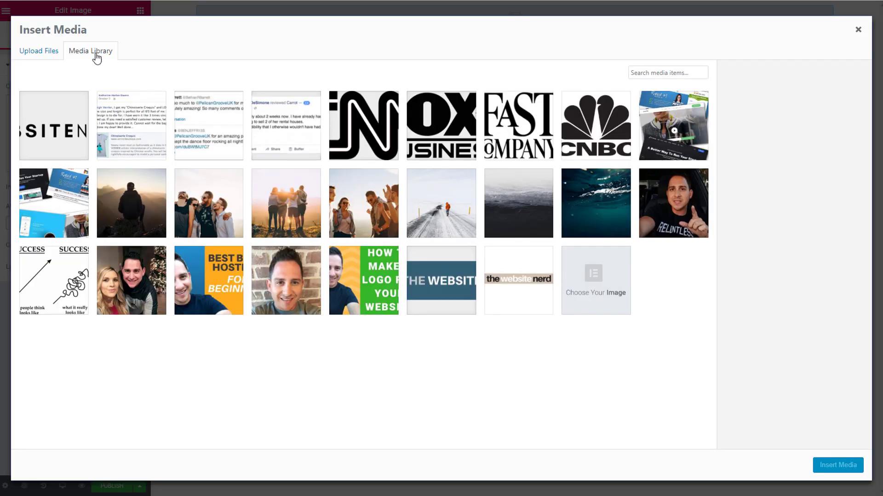
click(81, 126)
click(823, 465)
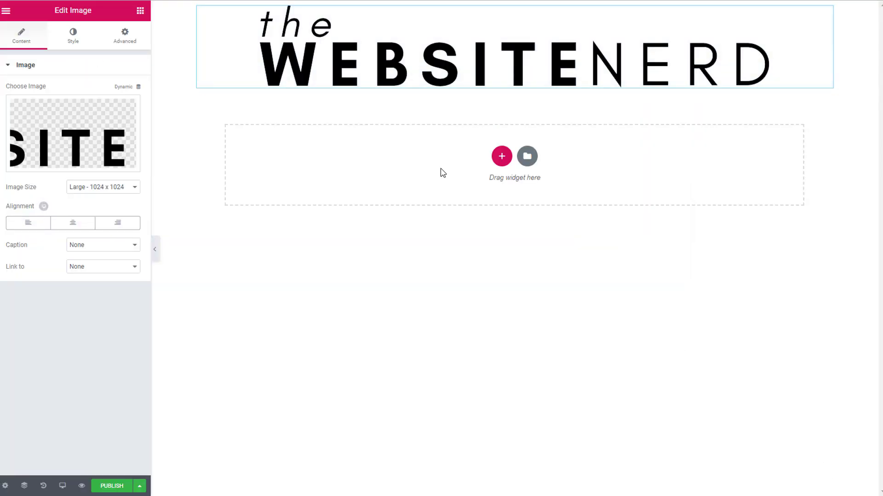
- Set the logo image's width to 22% and align it left
click(72, 35)
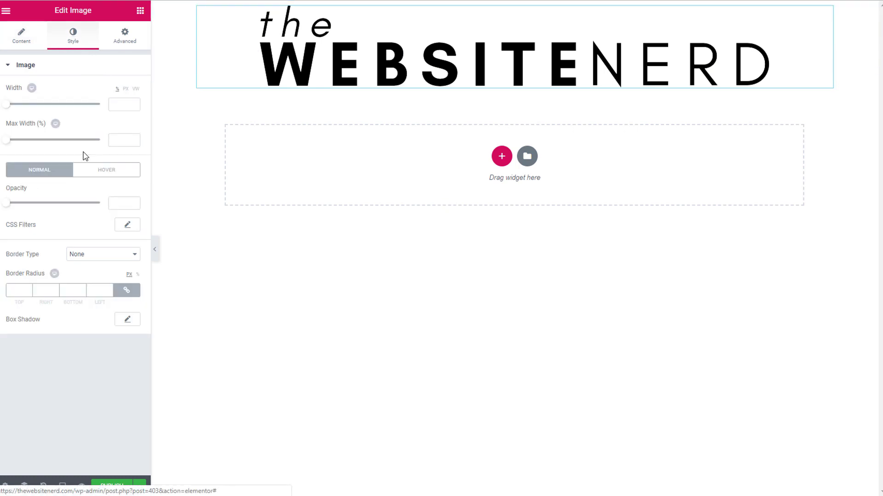
click(122, 106)
text(22)
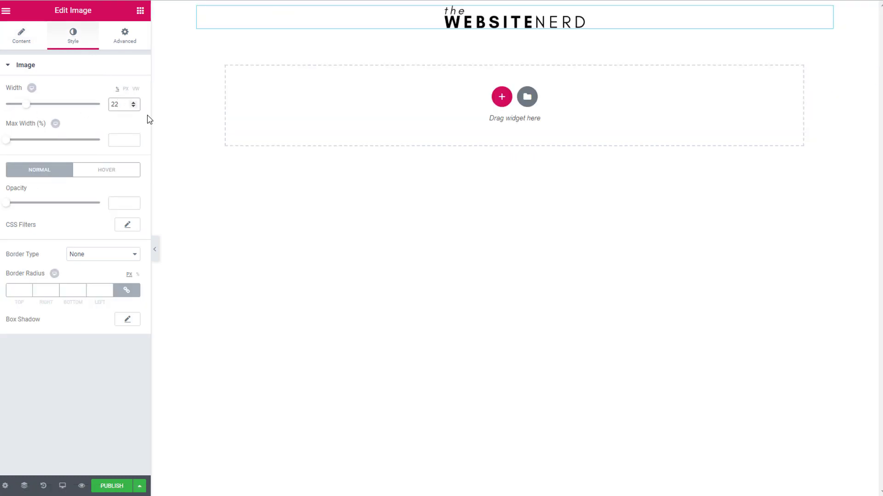
click(23, 41)
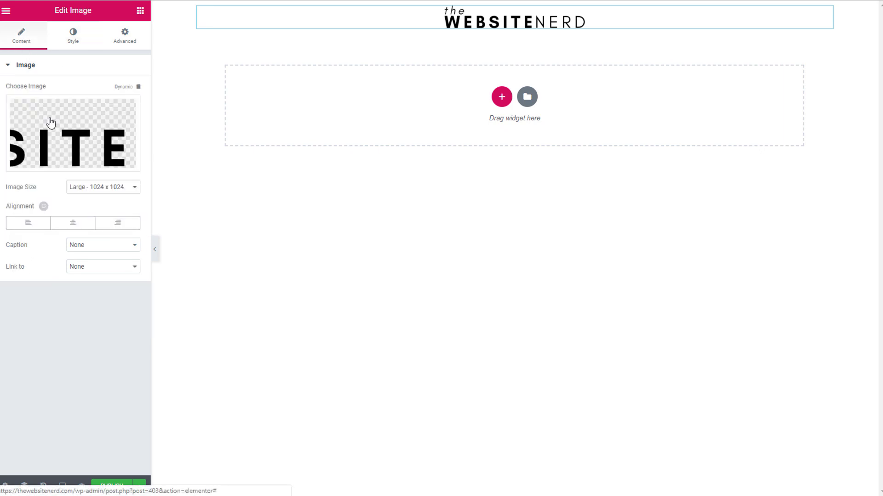
click(28, 225)
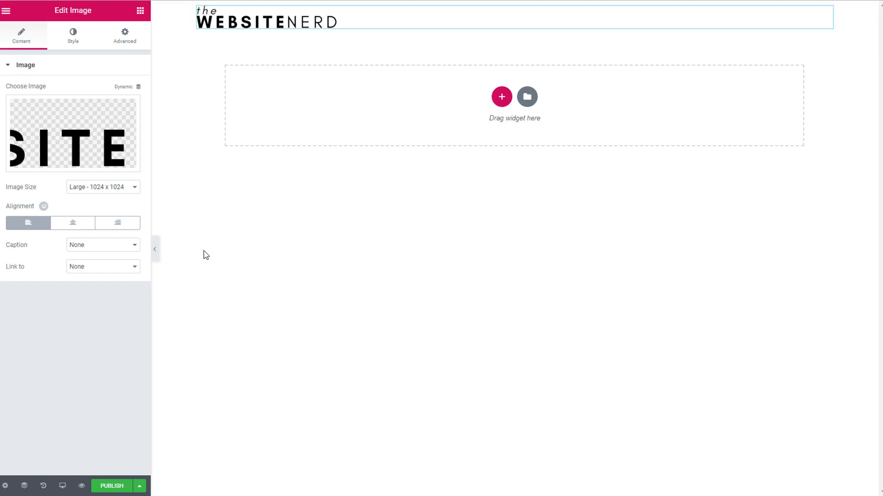
- Add a second single-column section below the logo, stretched to full width with a boxed content width of 1250
click(4, 11)
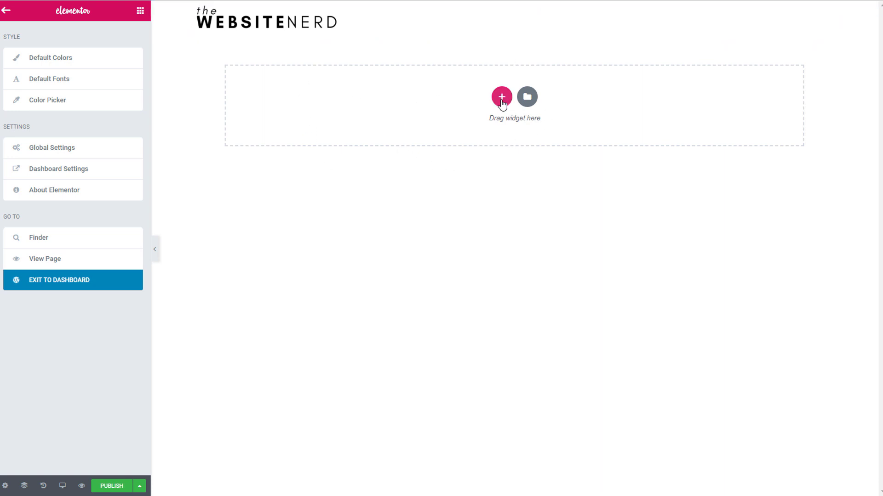
drag(502, 102, 501, 116)
click(502, 98)
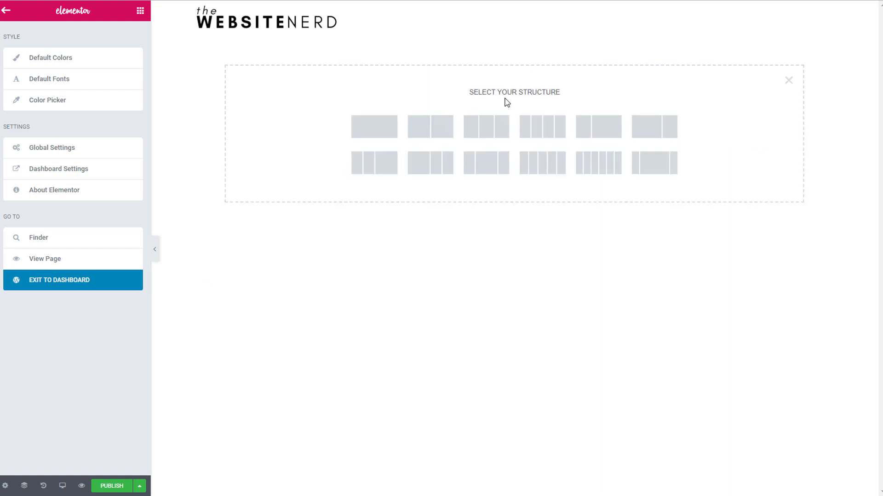
click(381, 131)
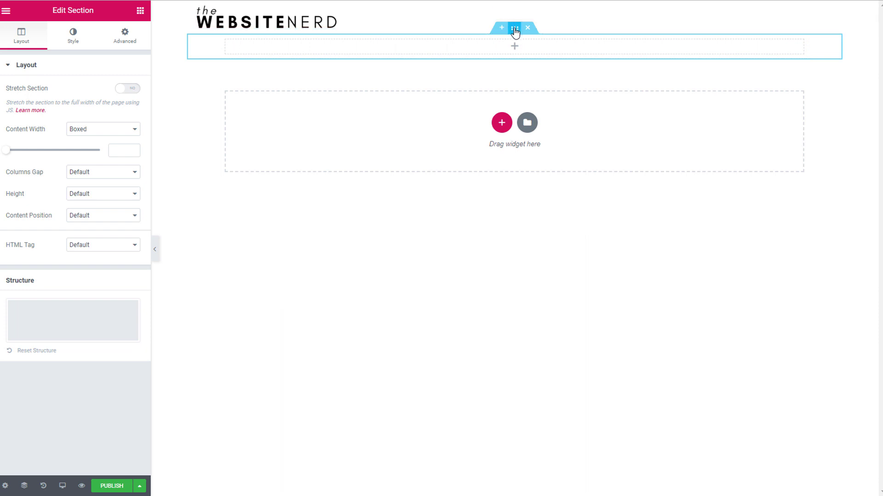
click(128, 89)
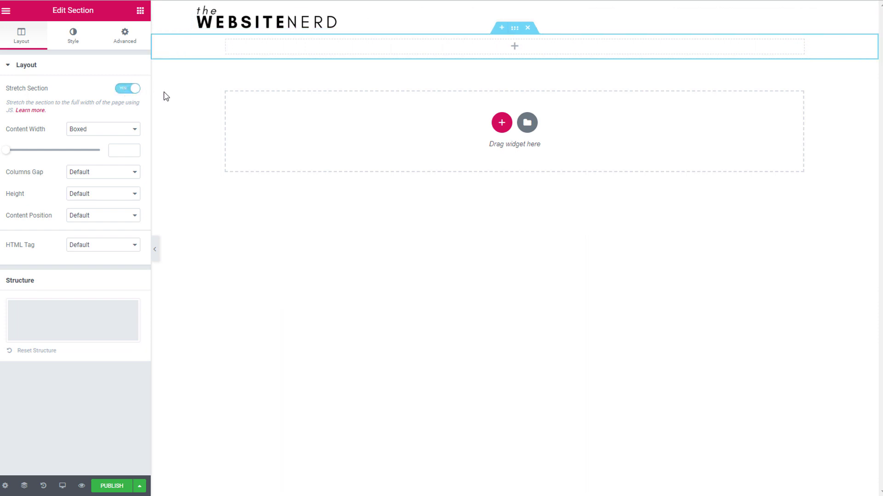
click(129, 151)
text(1250)
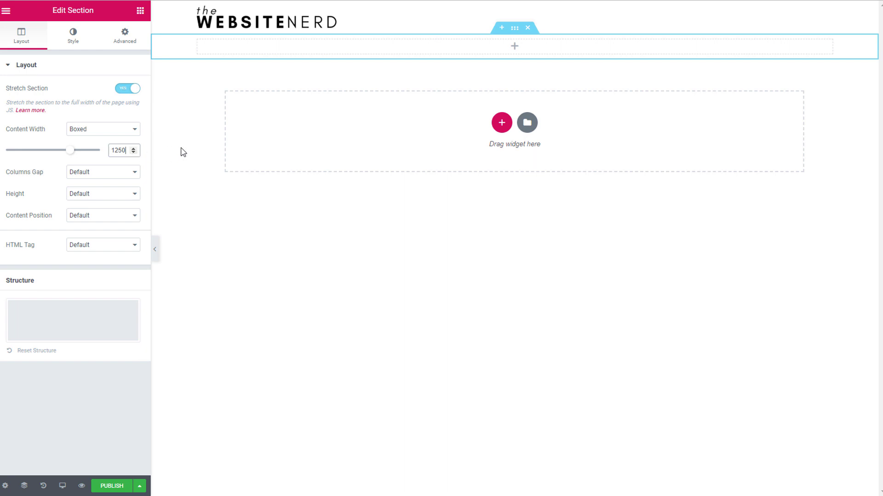
- Add a Text Editor widget to the empty section below the logo, reading "FREE DOWNLOAD REVEALS...", and center the text
click(527, 77)
click(141, 10)
drag(119, 177, 513, 45)
triple_click(556, 45)
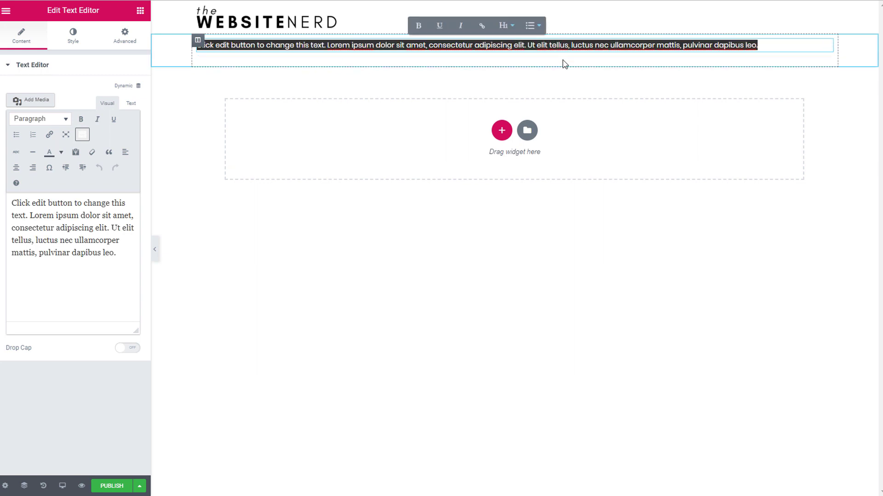
text(FREE DOWNLOAD REVEALS...)
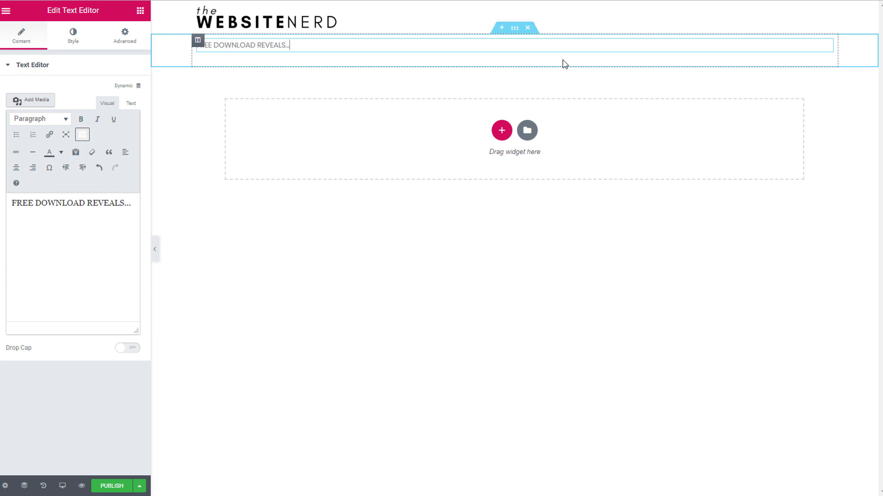
click(390, 260)
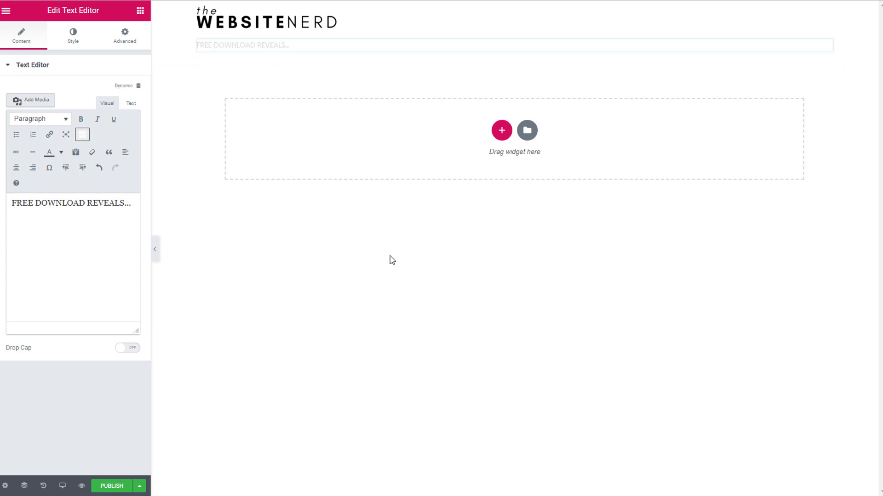
click(299, 49)
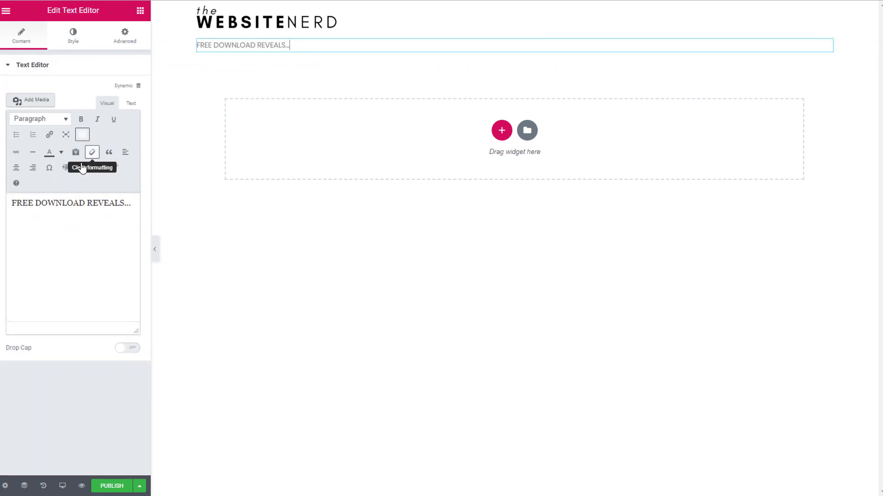
click(16, 167)
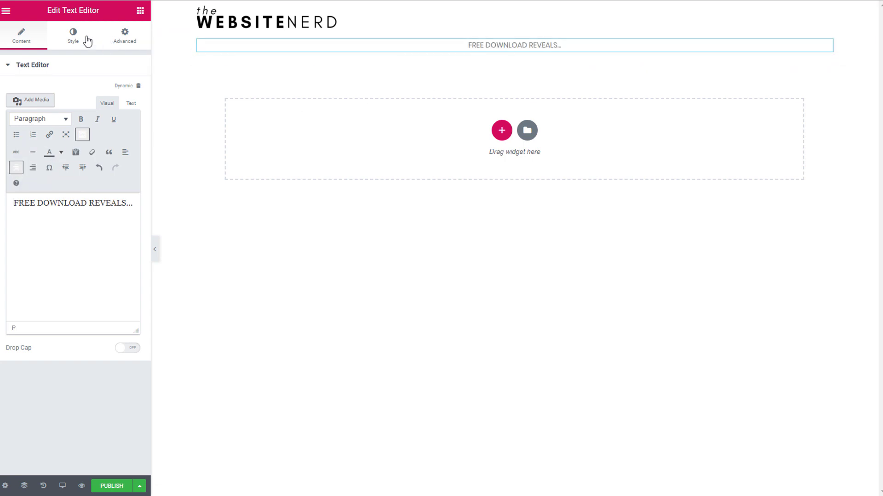
- Set the "FREE DOWNLOAD REVEALS..." text color to a red of about RGB 242, 62, 62
click(72, 39)
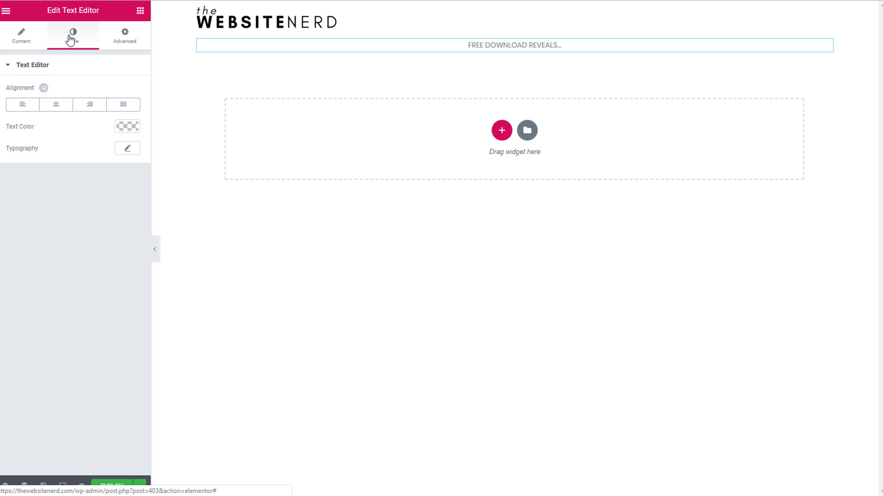
click(133, 132)
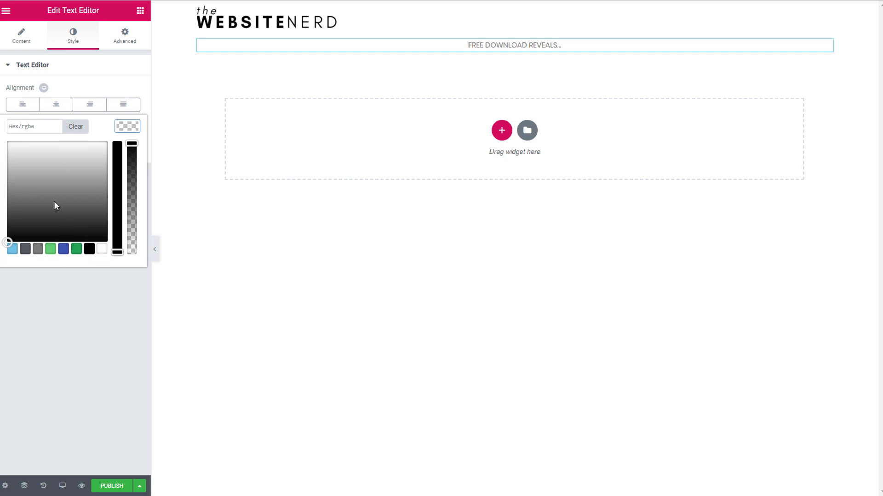
click(133, 147)
click(73, 193)
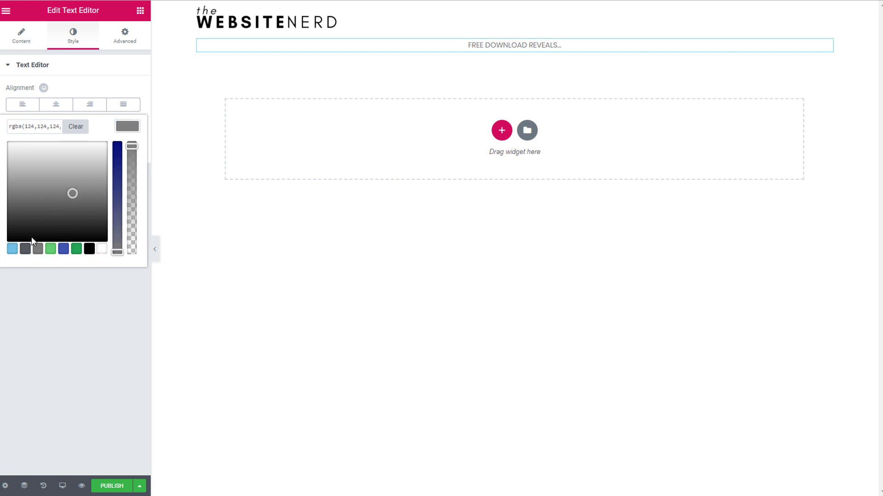
click(61, 248)
click(6, 147)
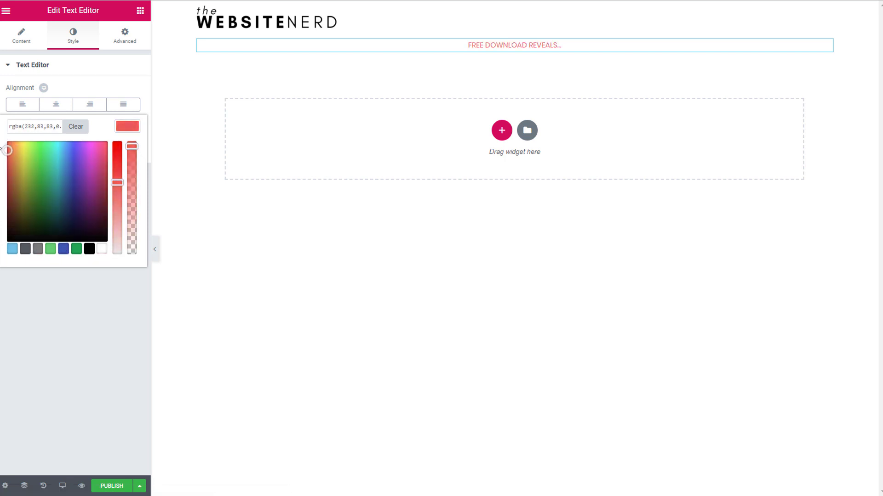
drag(119, 180, 118, 171)
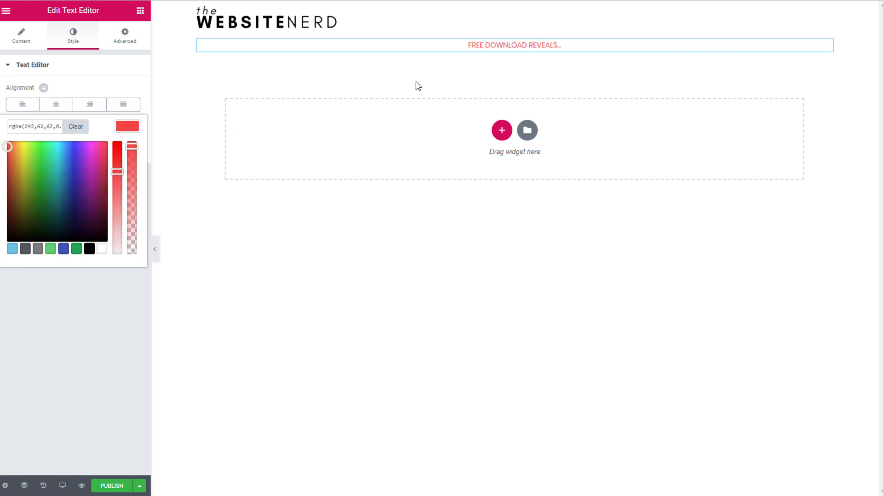
click(82, 48)
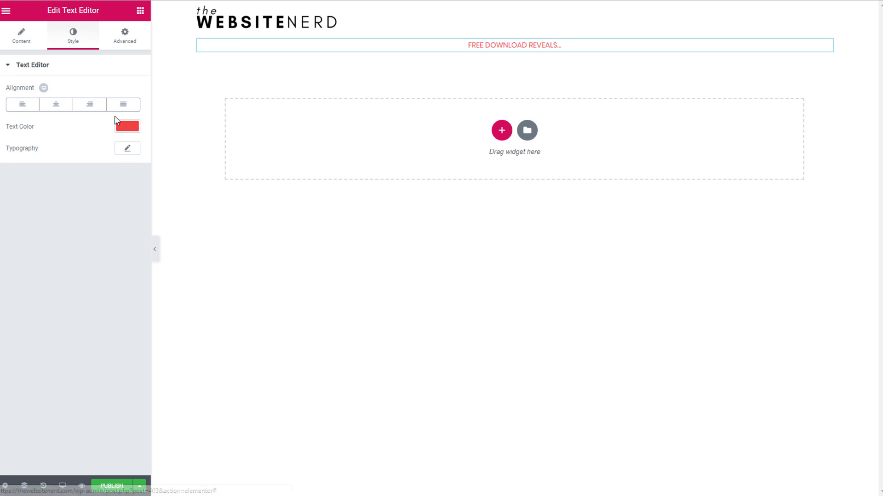
- Set the "FREE DOWNLOAD REVEALS..." text to the Voces font at 23 px
click(129, 151)
click(110, 183)
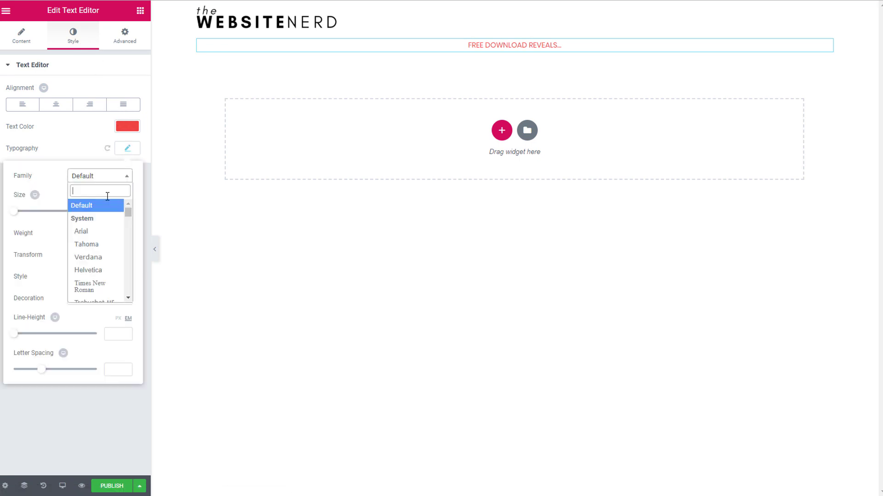
text(VOCES)
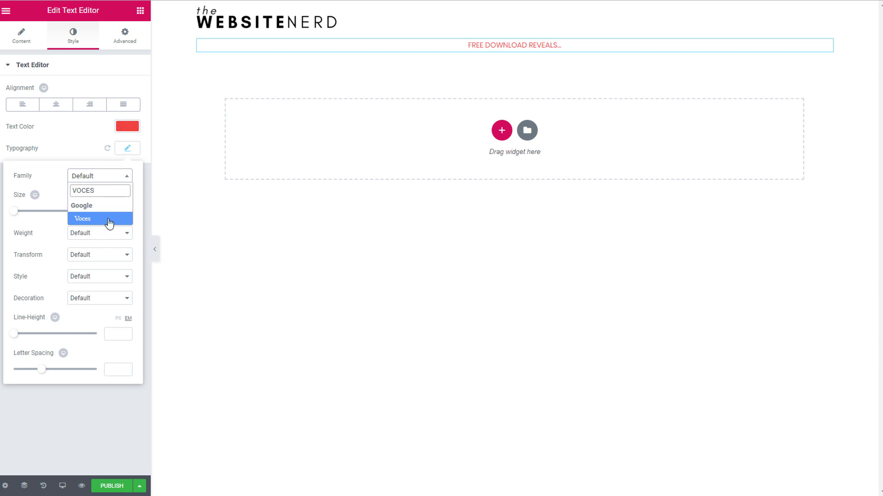
click(110, 221)
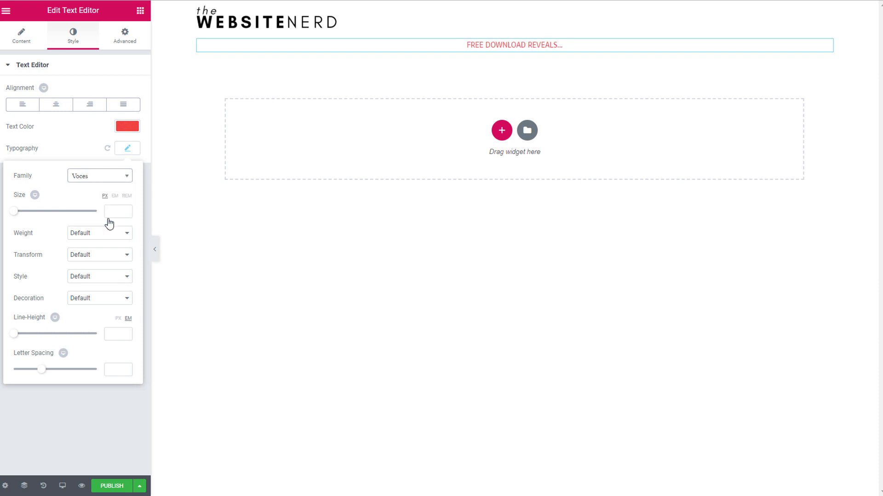
click(118, 212)
text(23)
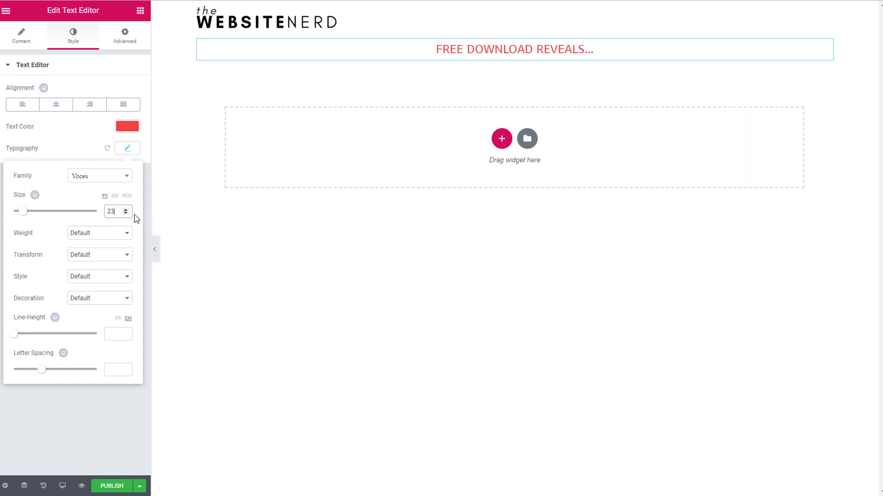
- Choose a font weight for the "FREE DOWNLOAD REVEALS..." text in its typography settings
click(112, 237)
click(104, 259)
click(400, 256)
- Give the "FREE DOWNLOAD REVEALS..." section a classic background color of rgba(0,19,132,0.76)
mouse_move(494, 48)
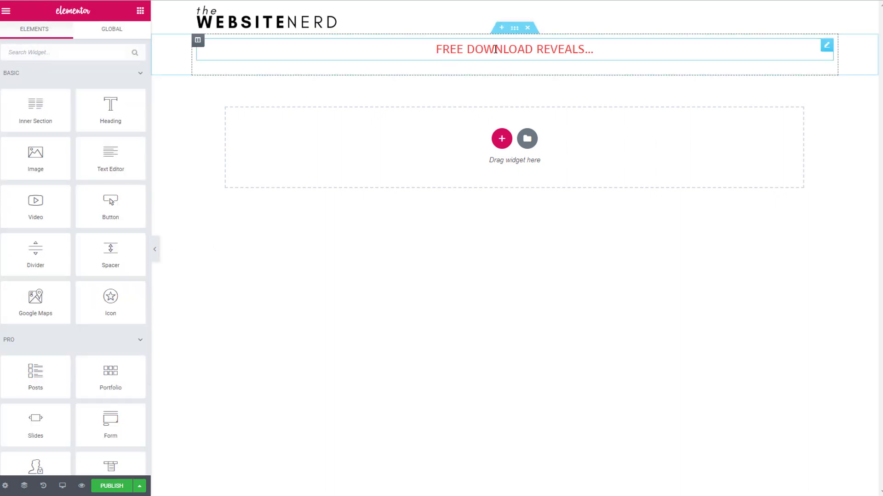
click(515, 29)
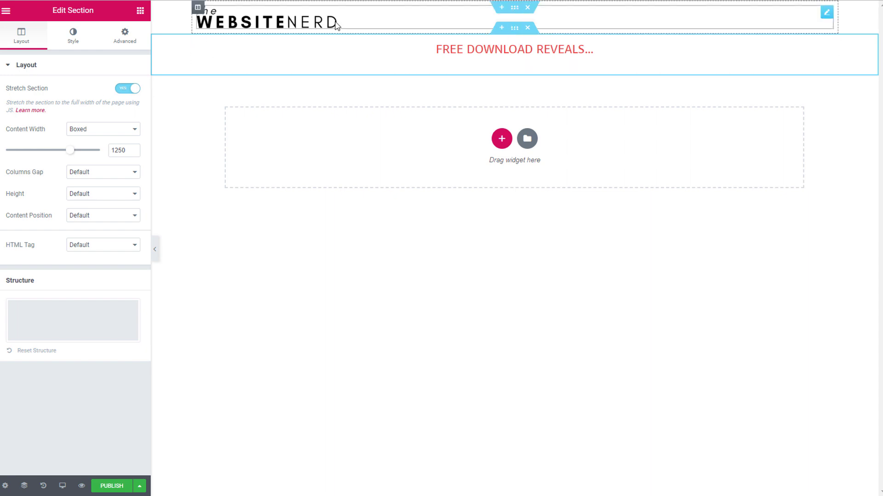
click(64, 35)
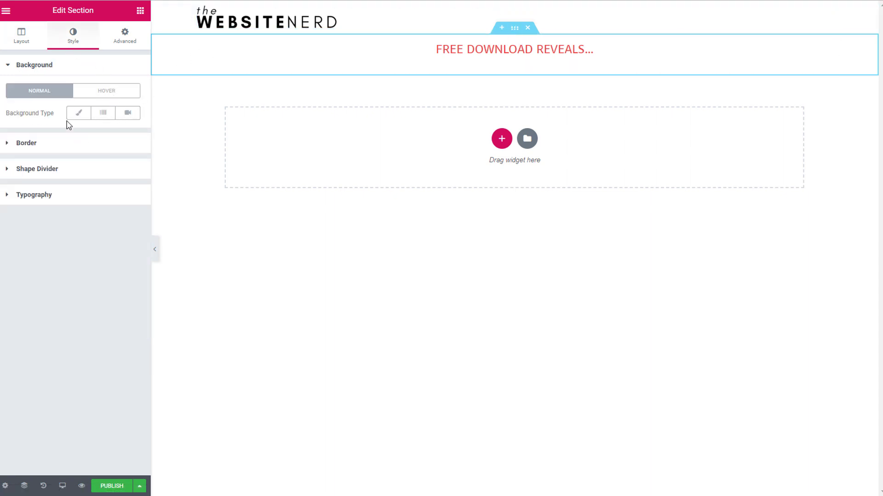
click(80, 115)
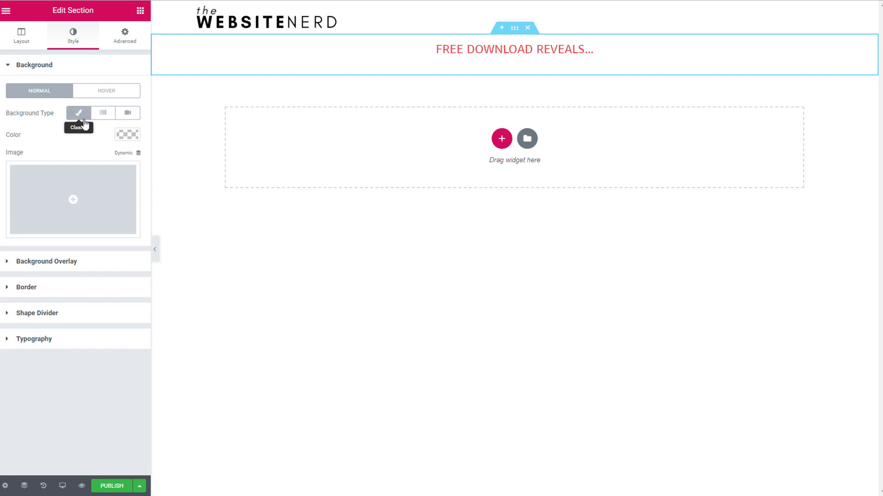
click(128, 136)
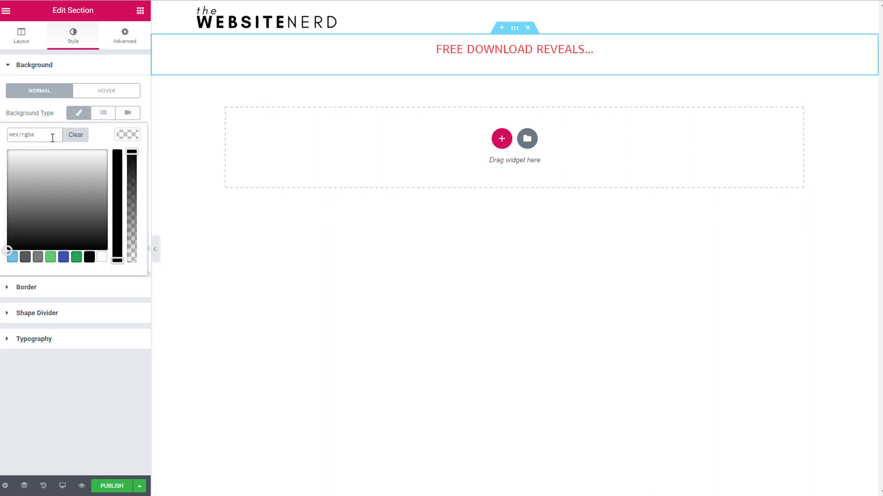
text(rgba(0,19,132,0.76))
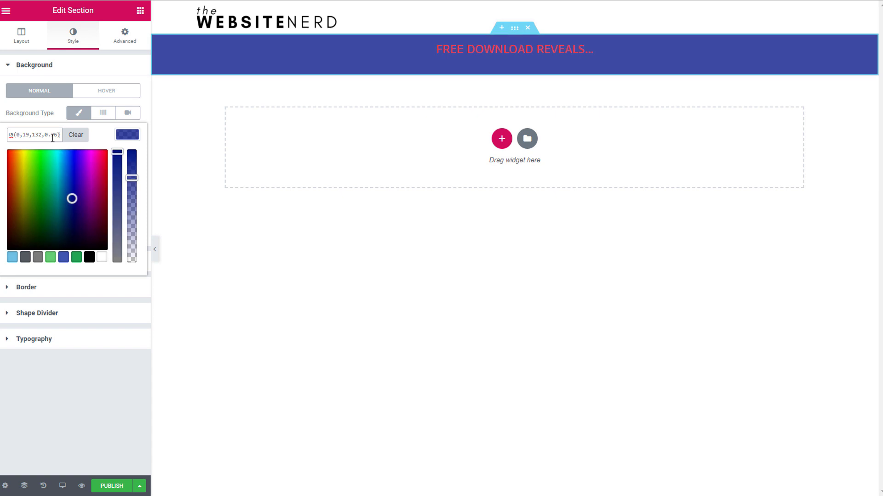
click(372, 91)
click(631, 270)
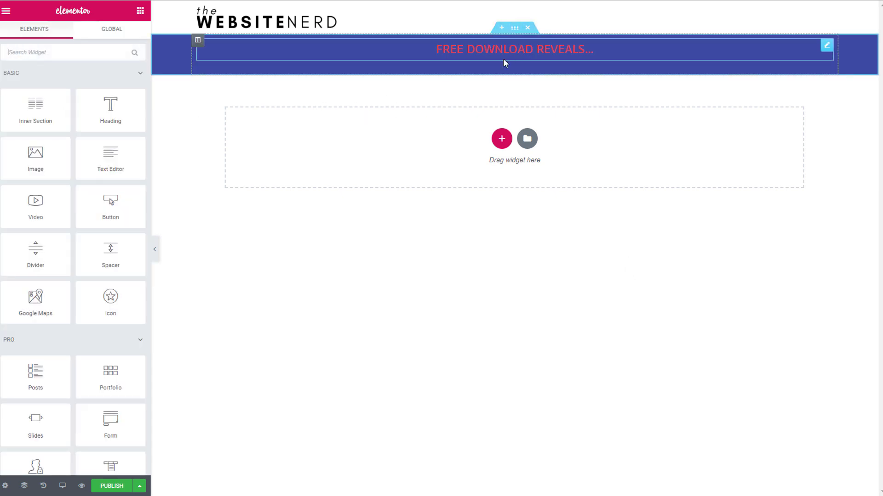
- Lighten the "FREE DOWNLOAD REVEALS..." text color to a softer red of about RGB 242, 89, 89
click(591, 51)
click(73, 35)
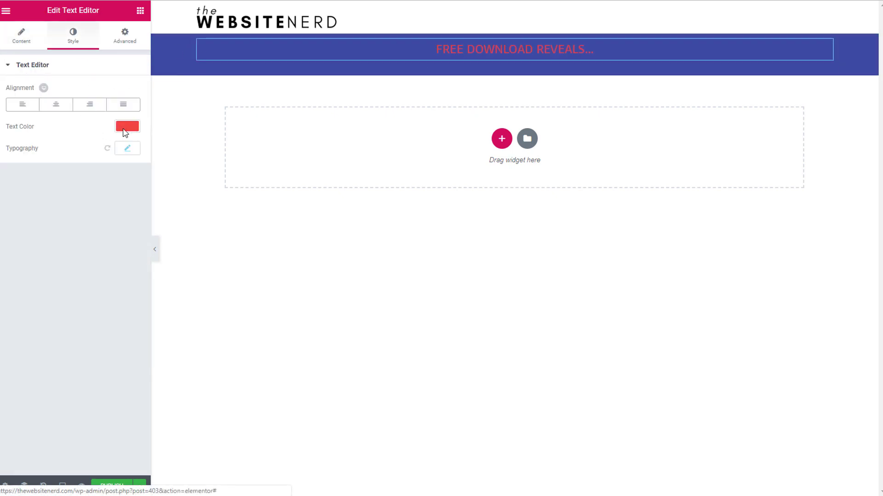
click(126, 127)
drag(118, 172, 120, 185)
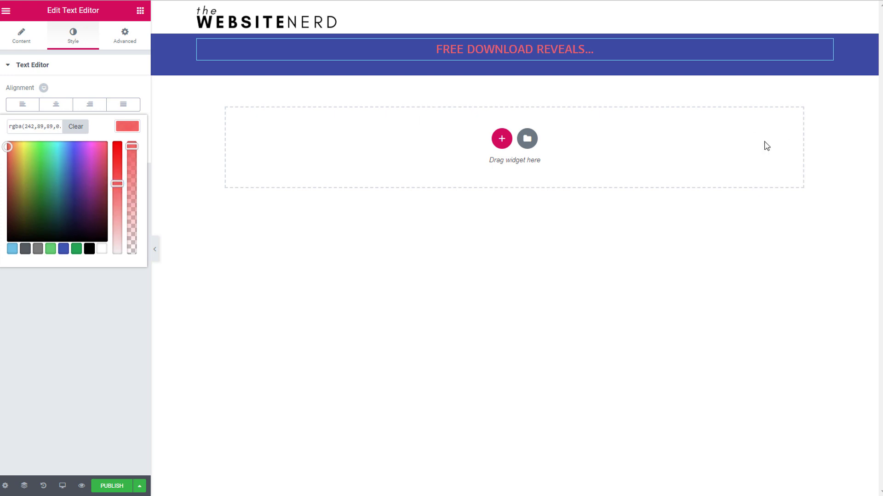
click(21, 36)
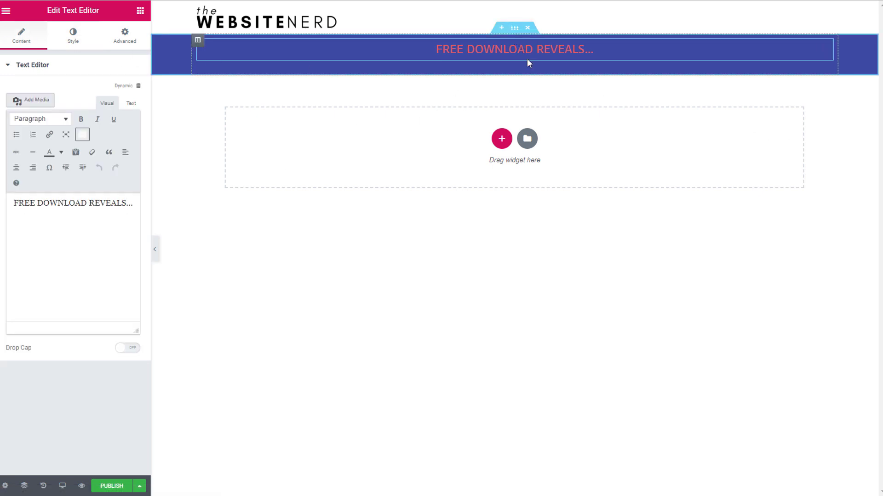
- Add a Spacer widget above the "FREE DOWNLOAD REVEALS..." text and set its space to 5
click(515, 31)
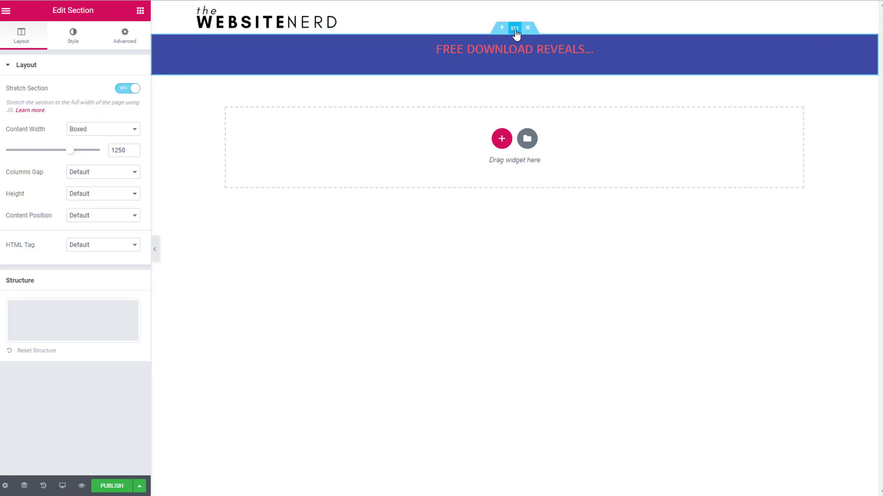
click(140, 11)
drag(120, 256, 507, 47)
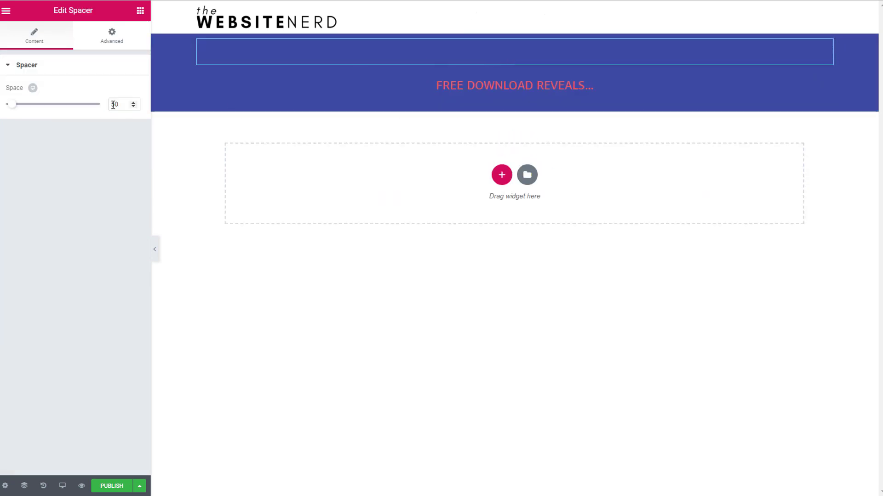
text(10)
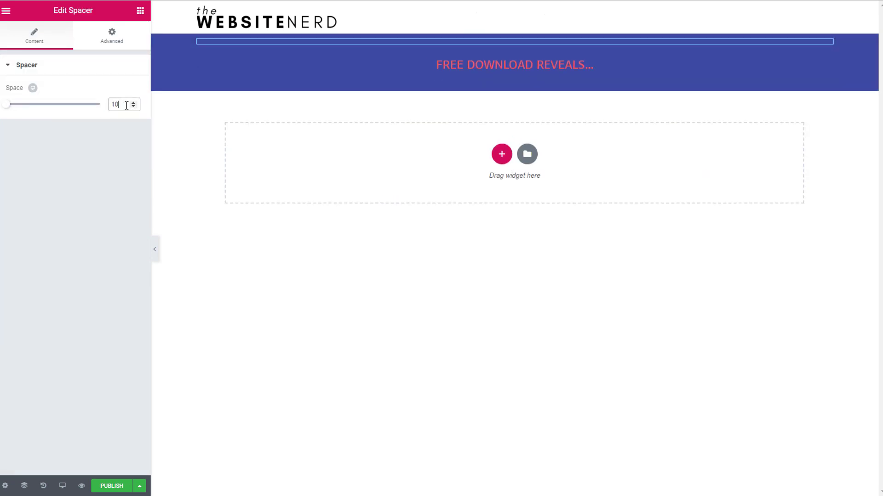
text(58)
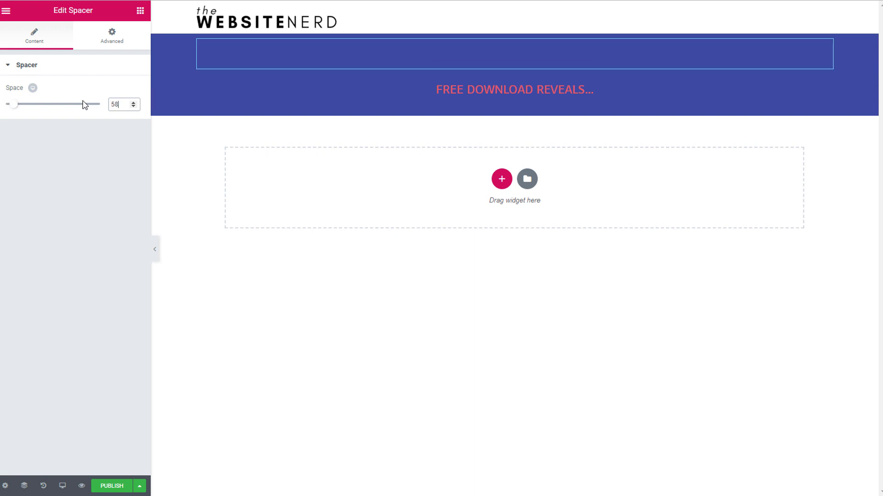
text(0)
key(BackSpace)
key(BackSpace)
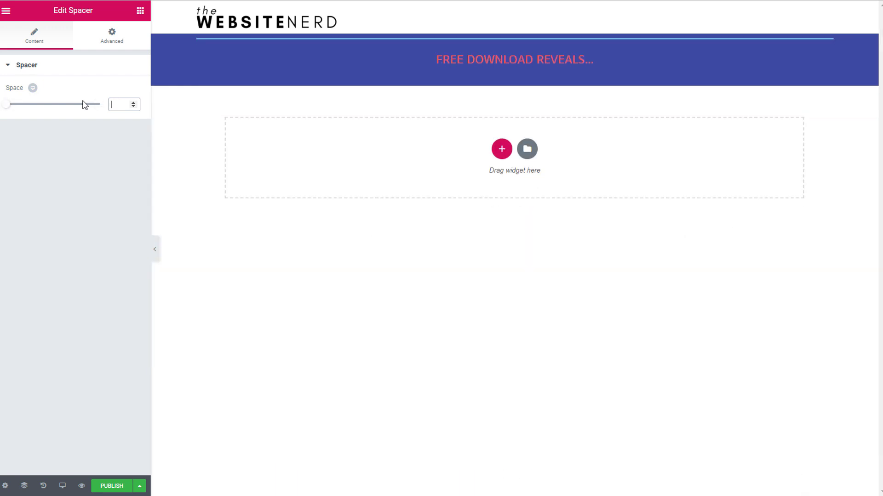
click(597, 273)
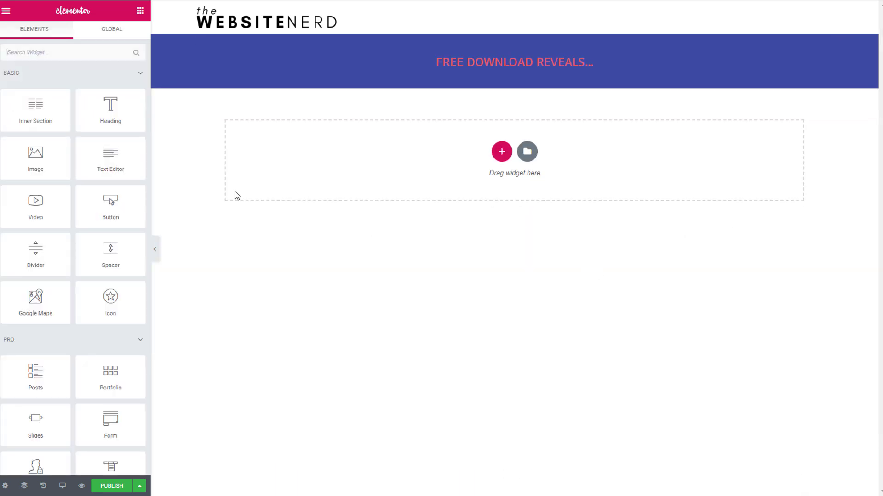
- Duplicate the spacer above the text, move the copy below the text, and preview the page without the editing panel
right_click(563, 39)
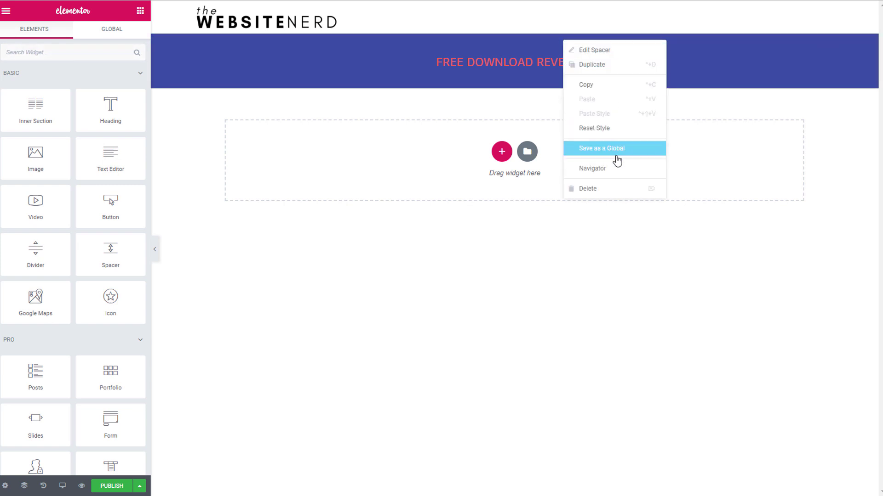
click(608, 67)
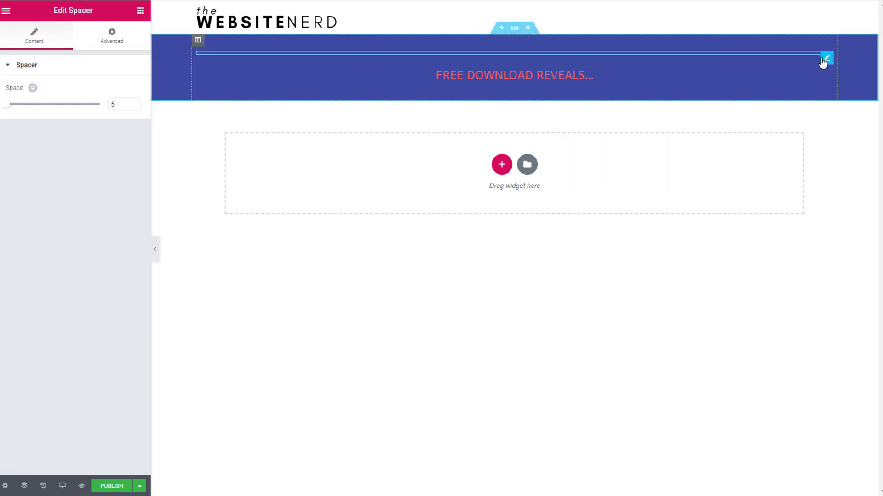
drag(827, 60, 830, 90)
click(159, 255)
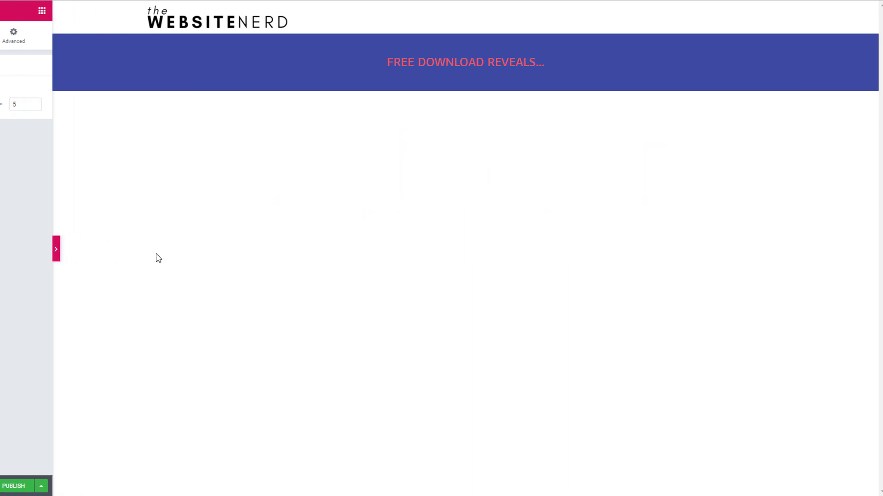
click(2, 250)
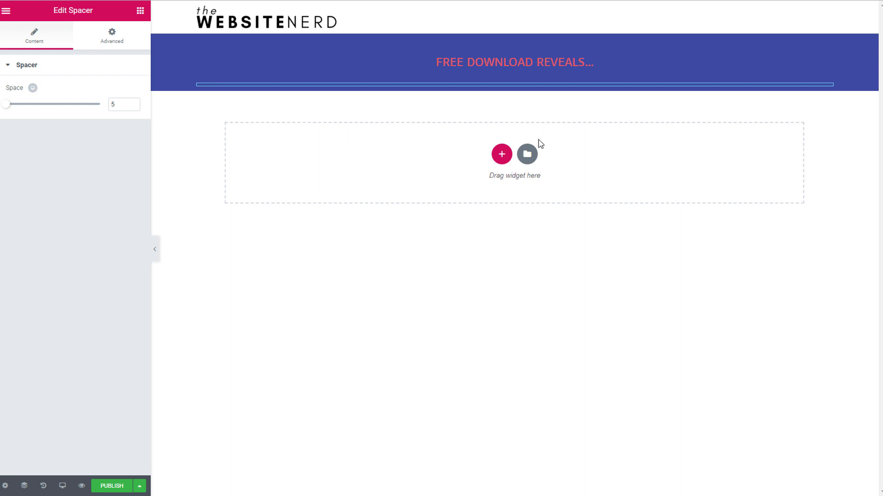
click(584, 252)
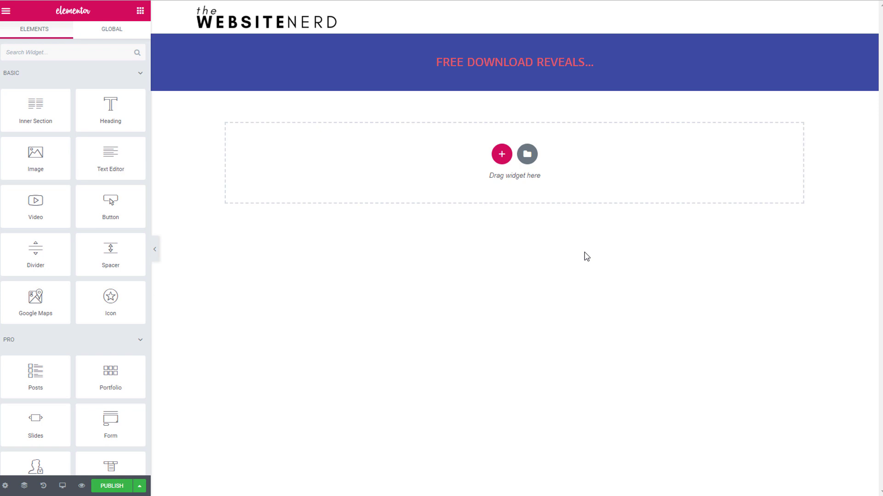
- Duplicate the blue "FREE DOWNLOAD REVEALS..." section and delete the column with its content from the copy
mouse_move(520, 45)
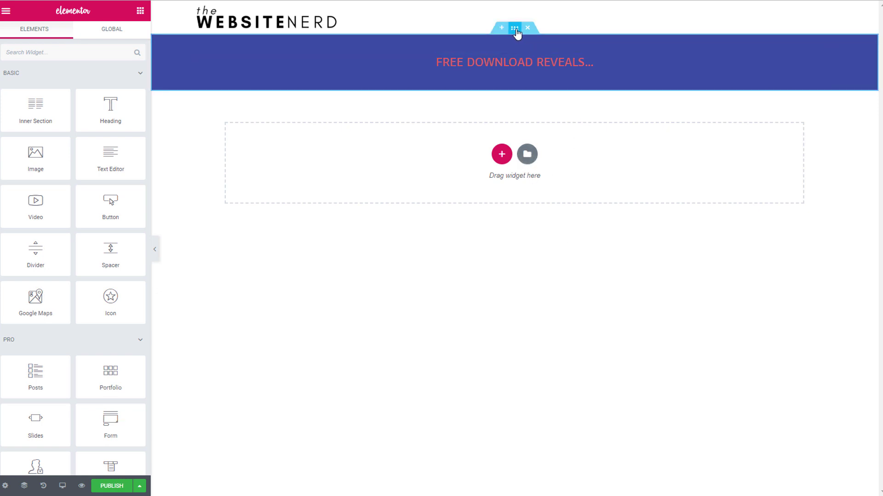
right_click(515, 29)
click(562, 53)
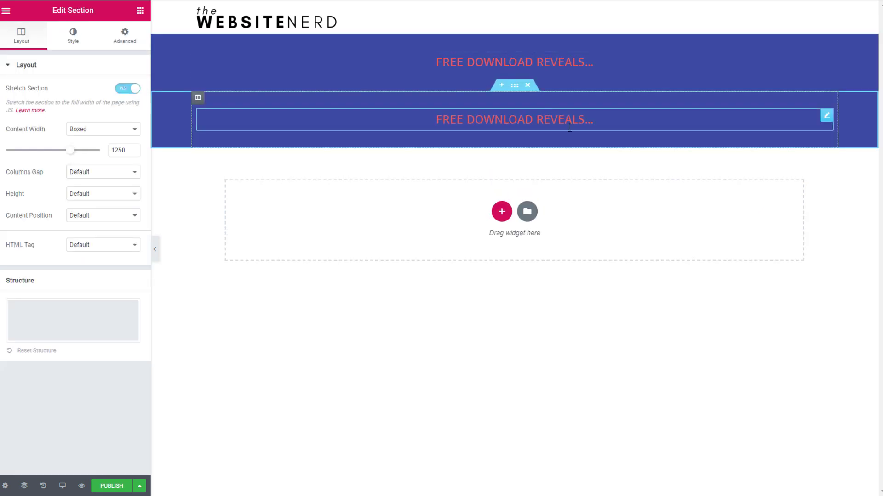
right_click(585, 102)
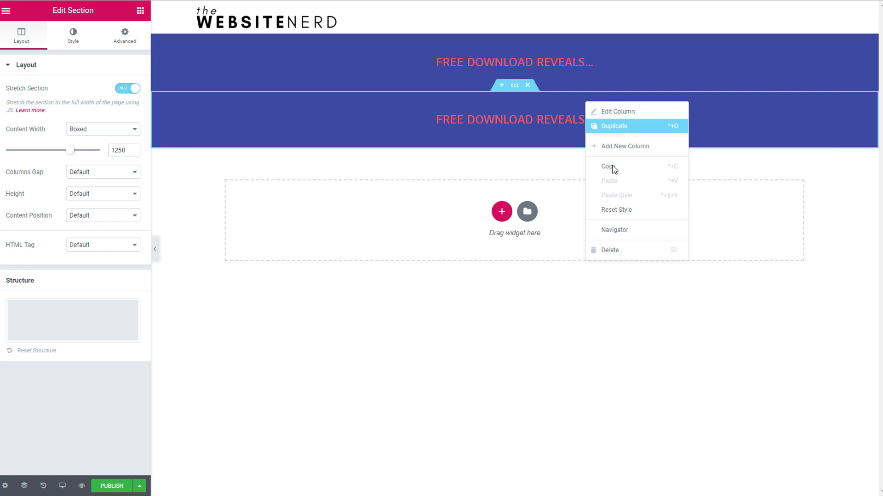
click(621, 255)
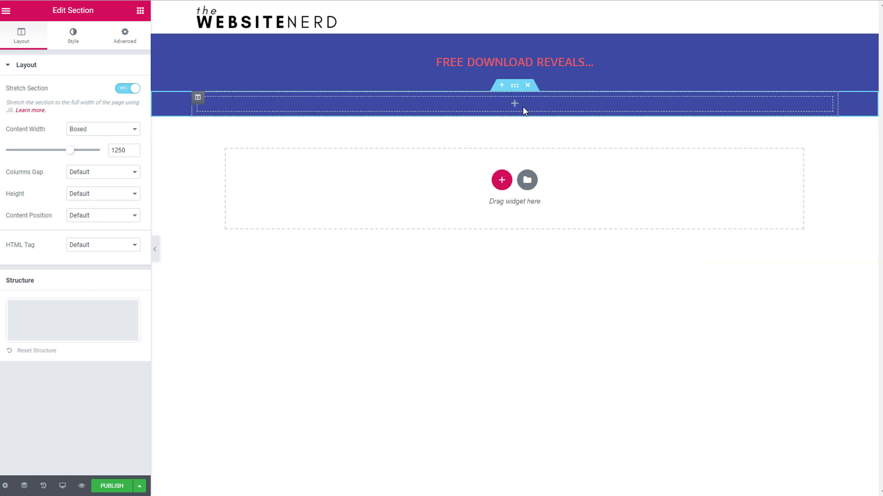
- Add a new column to the empty blue section to split it into two equal columns
click(198, 97)
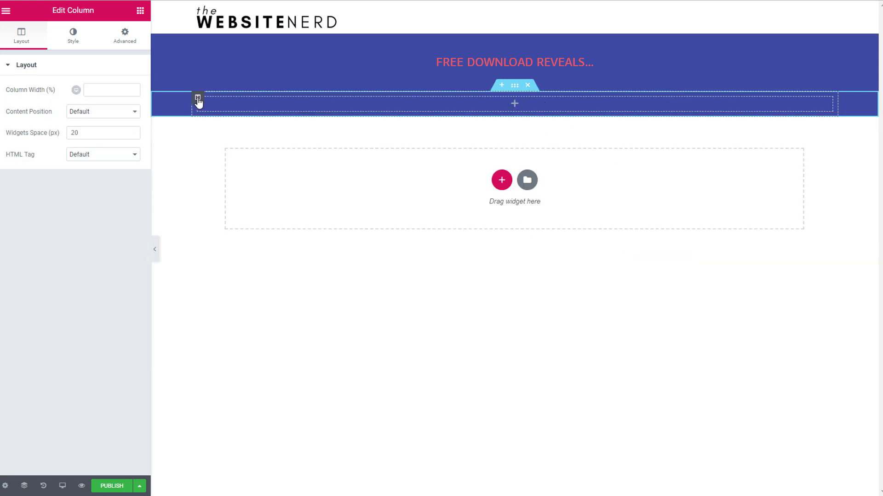
right_click(197, 97)
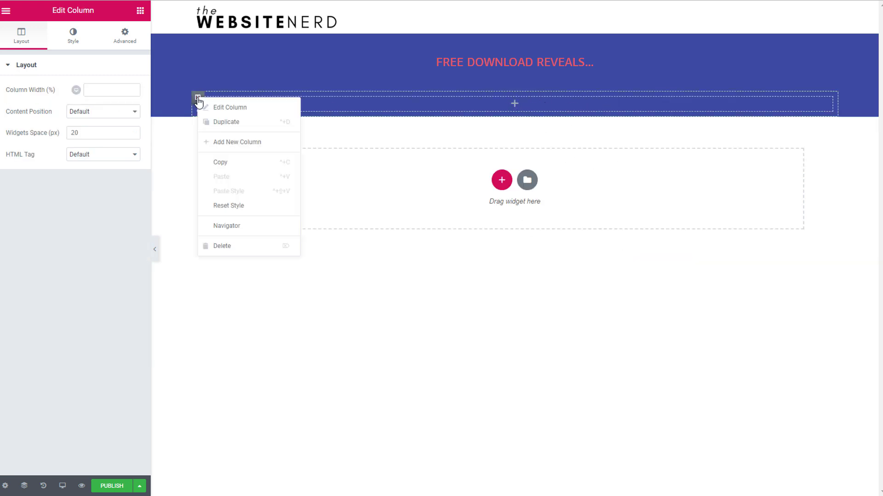
click(261, 142)
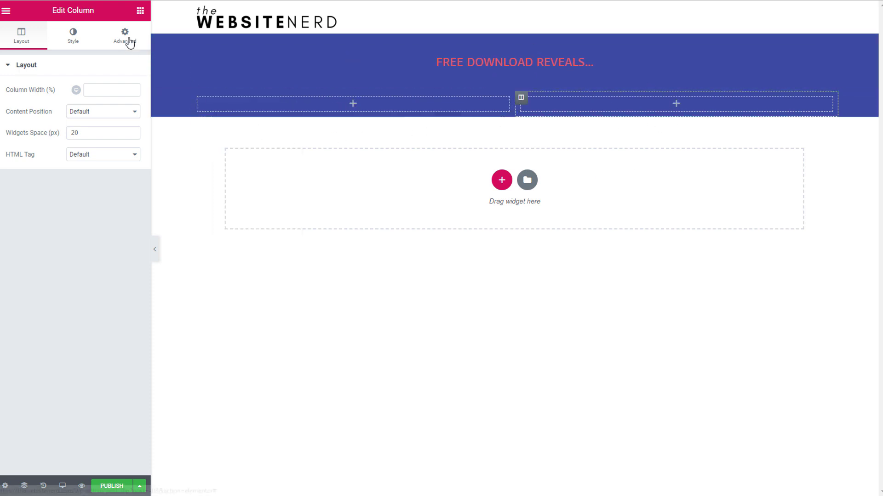
- Add a Heading widget to the left column of the new blue section, titled "27 BEST LANDING PAGES FOR 2018"
click(140, 10)
drag(110, 108, 359, 107)
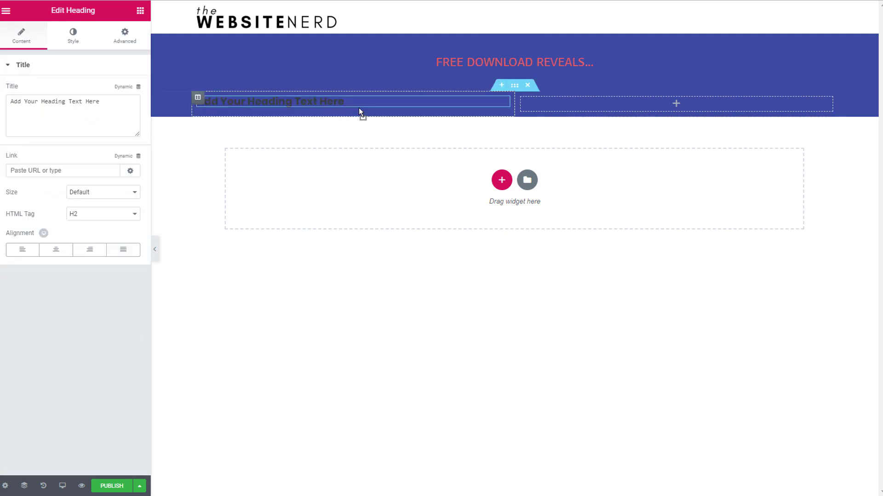
drag(137, 105, 2, 103)
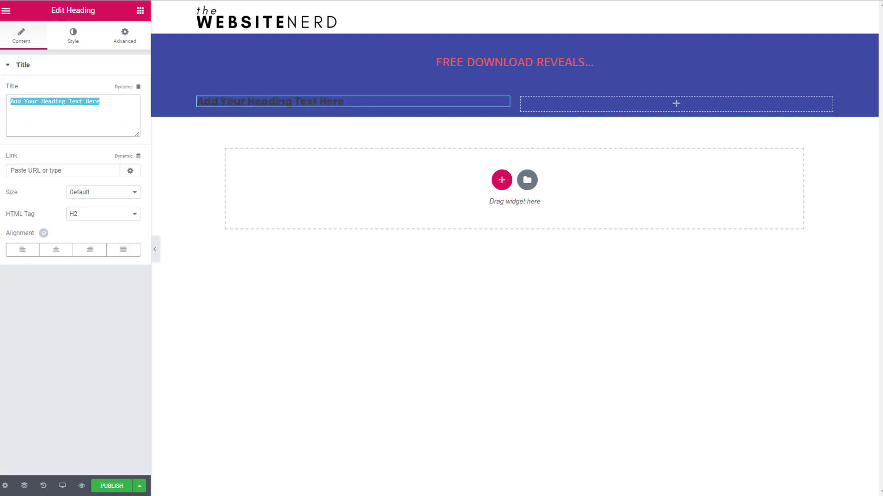
key(ctrl+v)
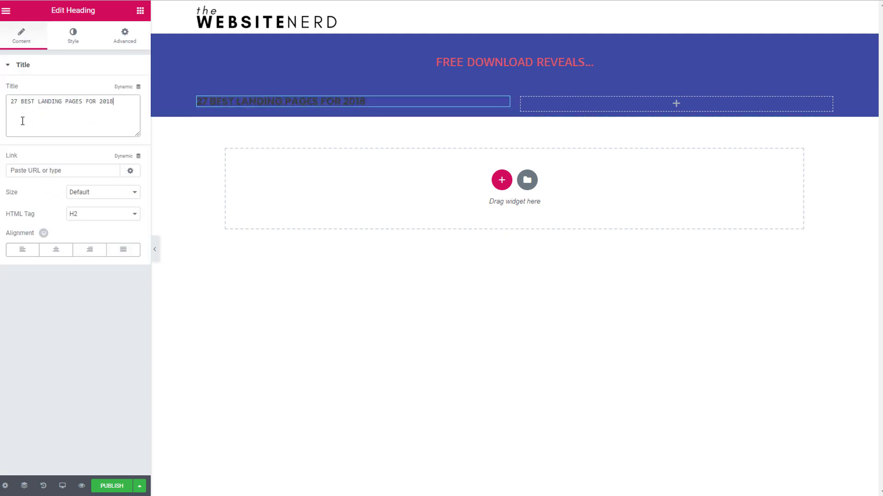
- Set the text color of the "27 BEST LANDING PAGES FOR 2018" heading to white
click(71, 40)
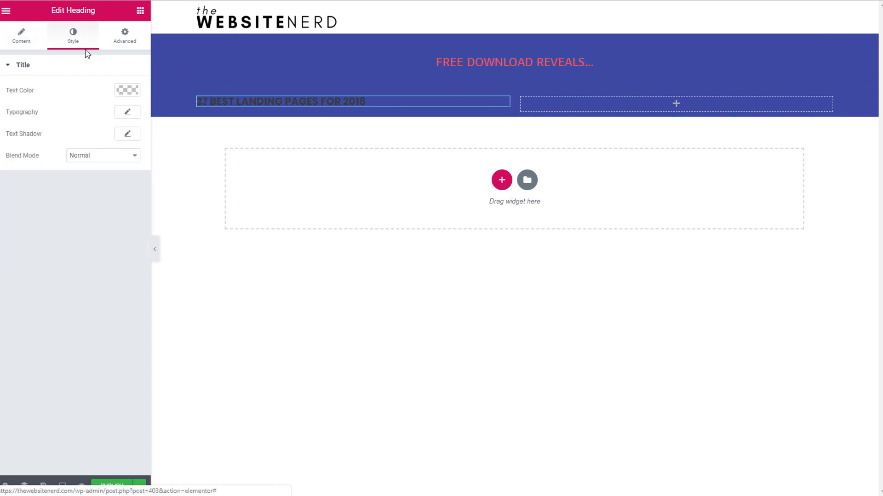
click(130, 95)
click(102, 216)
click(119, 71)
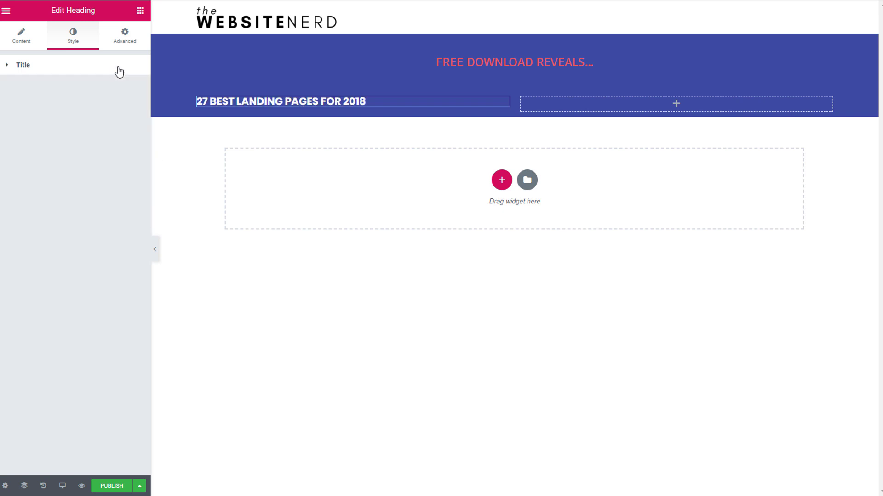
click(6, 69)
- Set the "27 BEST LANDING PAGES FOR 2018" heading's font family to Open Sans Hebrew
click(128, 112)
click(101, 140)
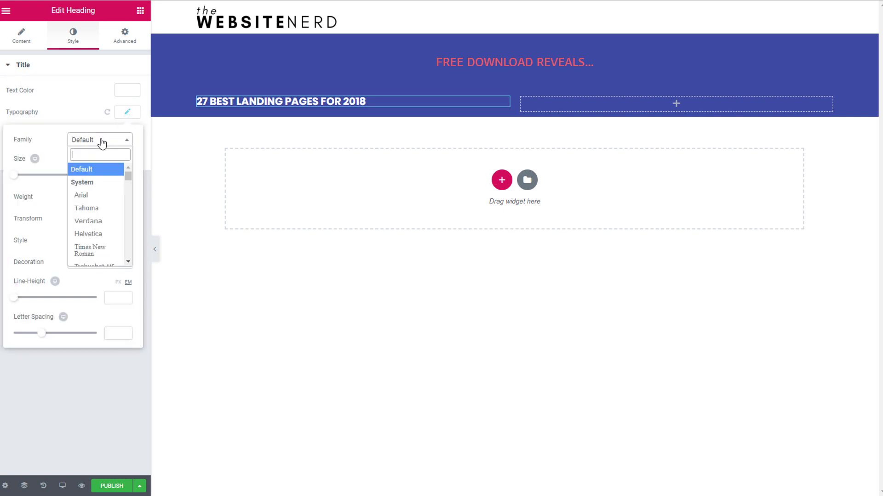
text(OPEN SANS B)
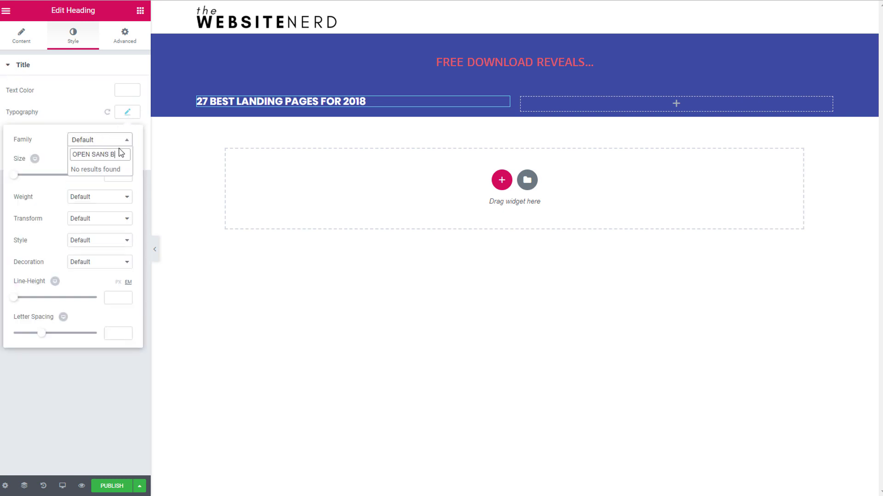
text(O)
key(BackSpace)
text(HR)
key(BackSpace)
text(EBREW)
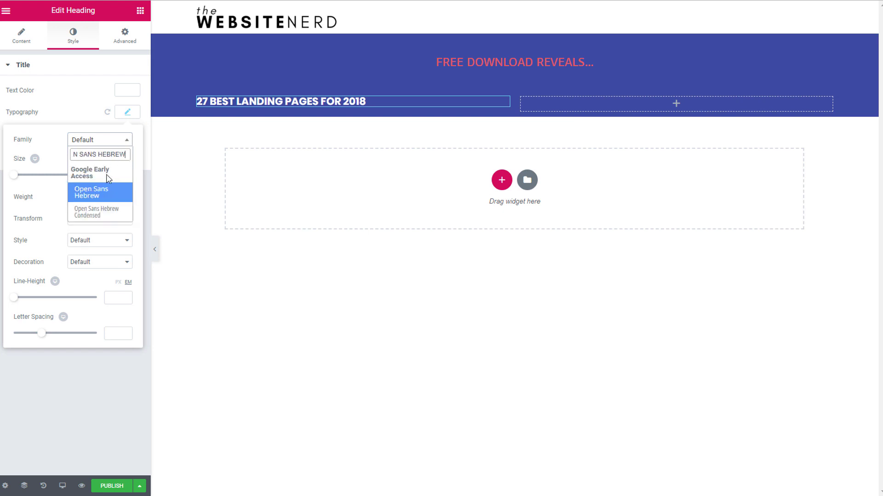
click(110, 193)
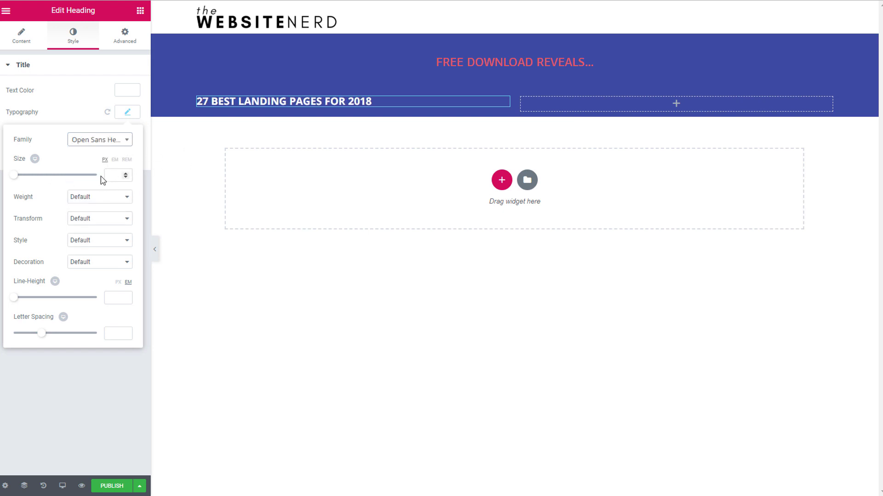
- Set the heading's font size to 74 px, weight to 800, line height to .9 em and letter spacing to -.1
click(115, 177)
text(74)
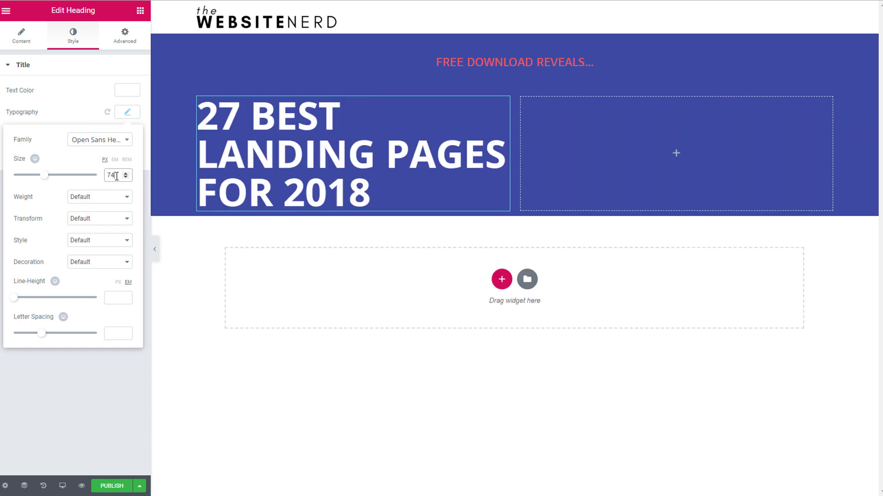
click(115, 198)
click(117, 265)
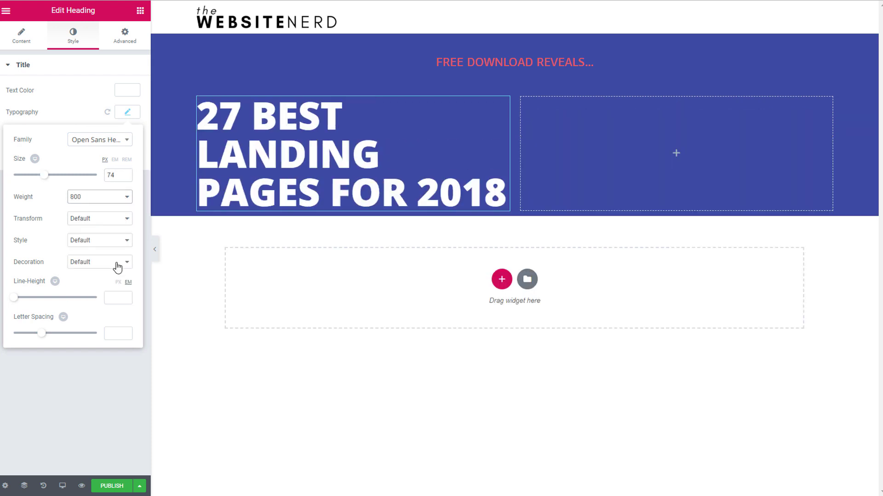
click(118, 299)
text(.9)
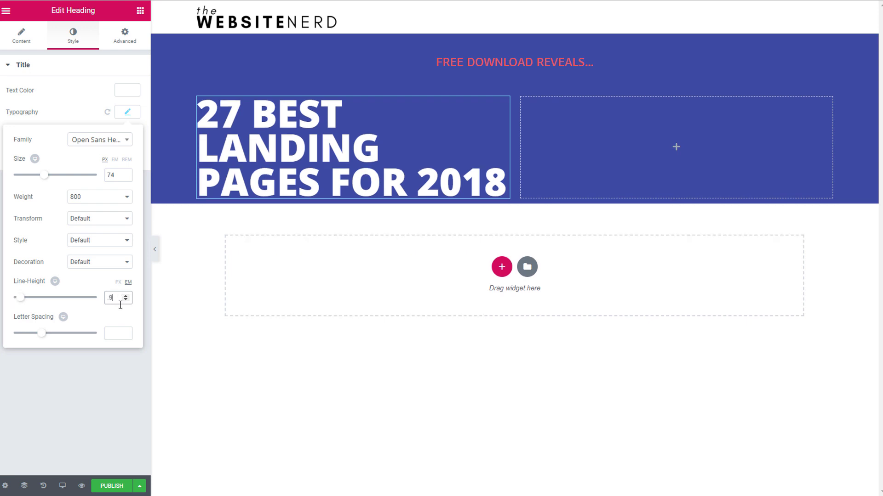
click(117, 333)
text(-.1)
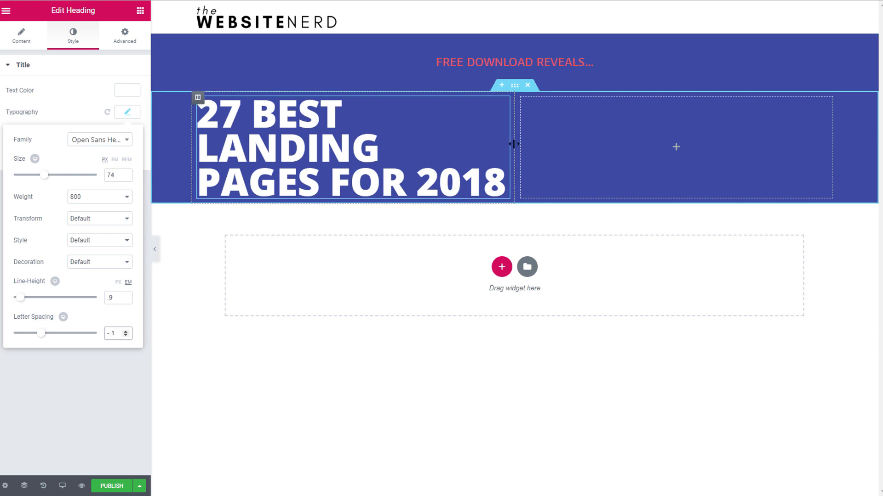
- Widen the left column of the heading section so the heading fits on two lines
drag(514, 144, 542, 141)
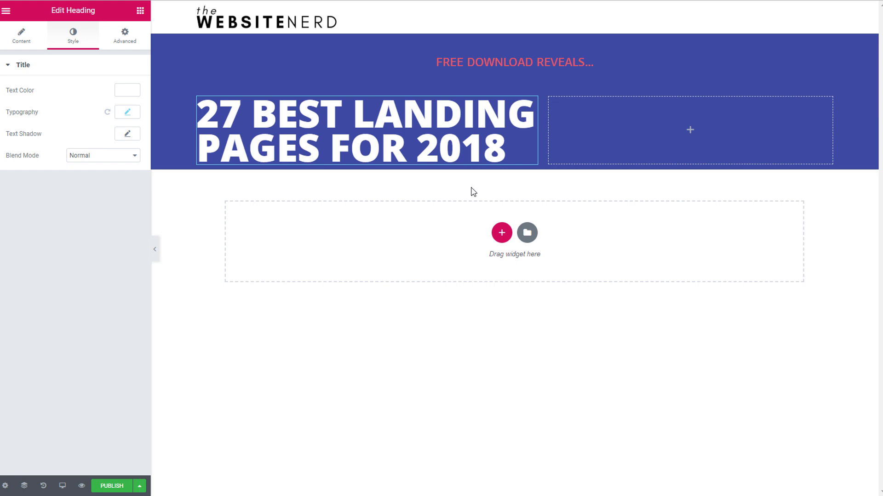
click(514, 85)
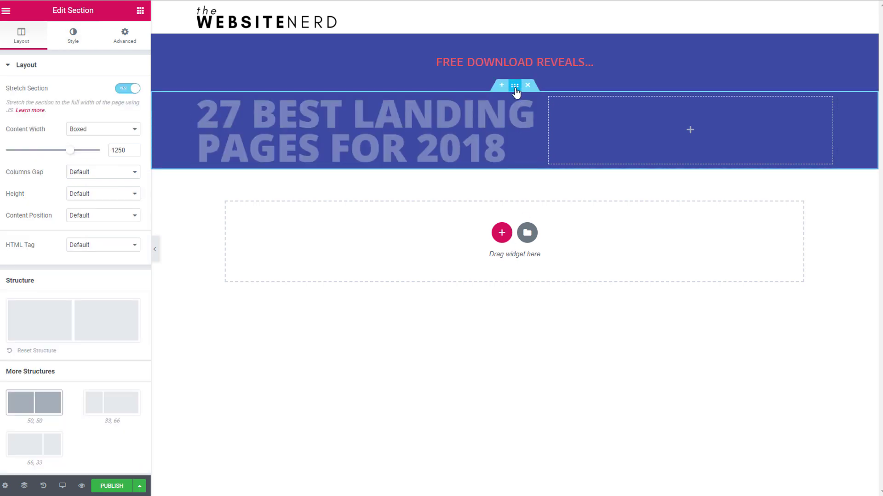
- Add a Divider widget below the heading in the left column, with dotted style and weight 2
click(140, 11)
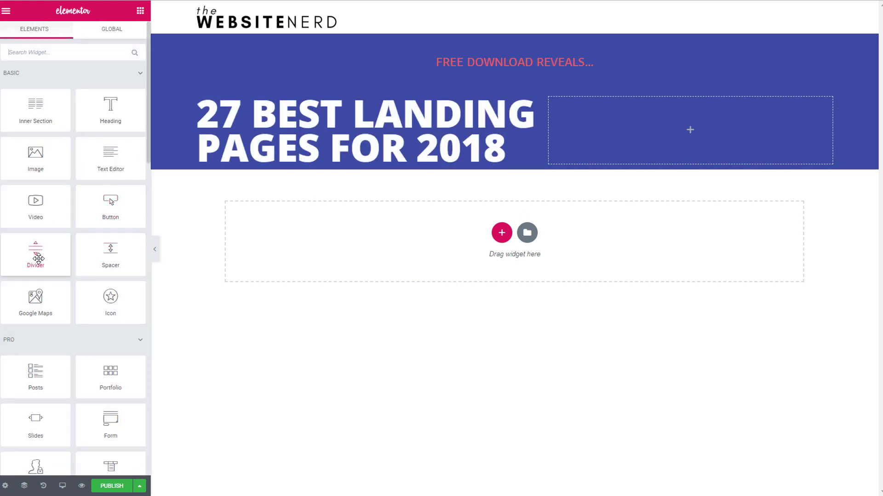
drag(36, 252, 354, 170)
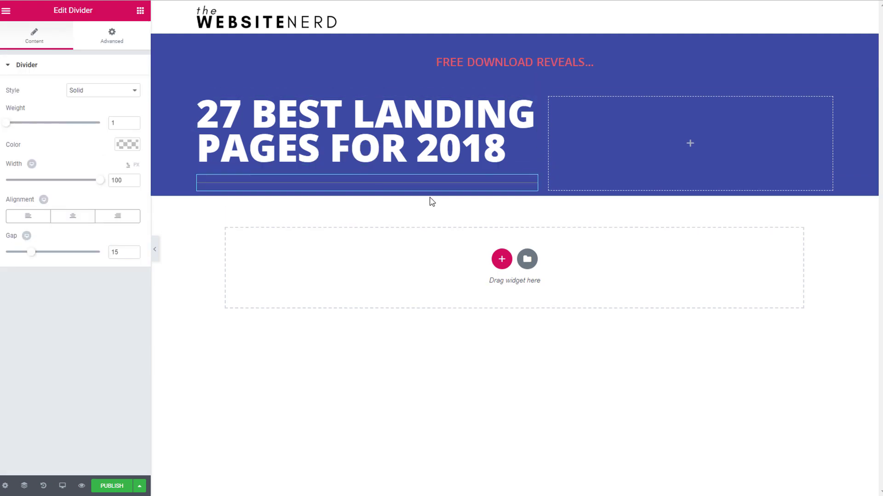
click(134, 90)
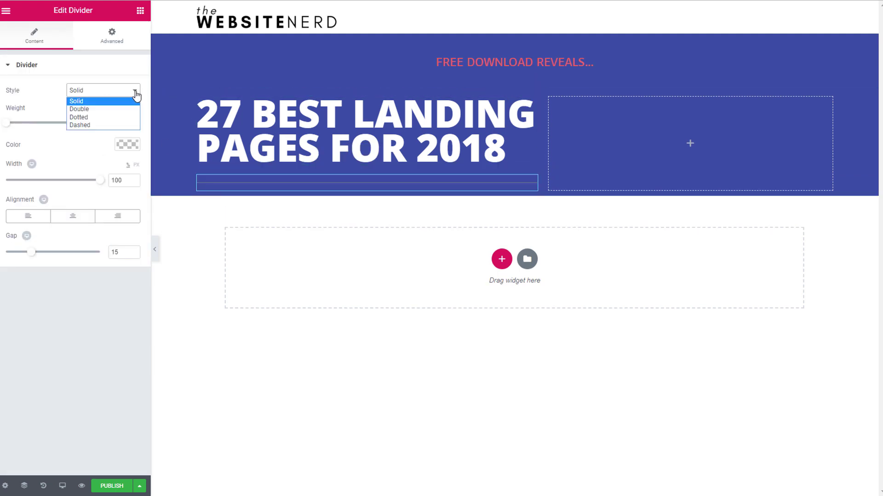
click(123, 117)
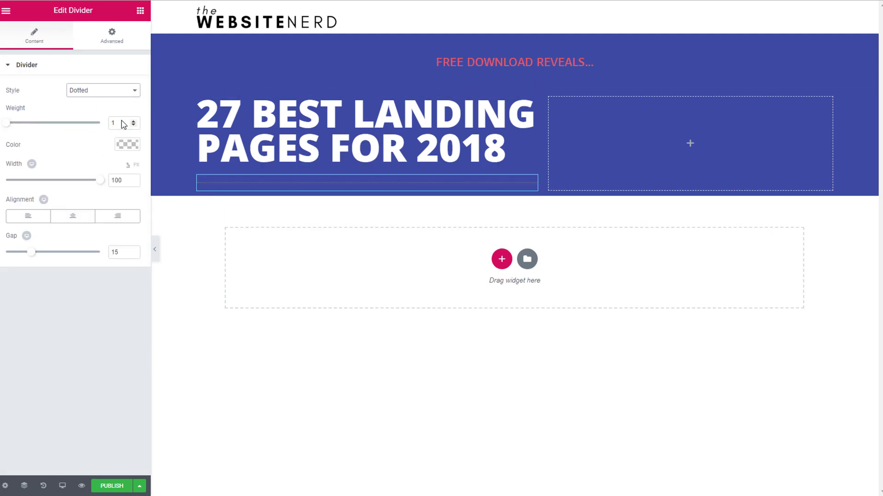
click(122, 125)
text(2)
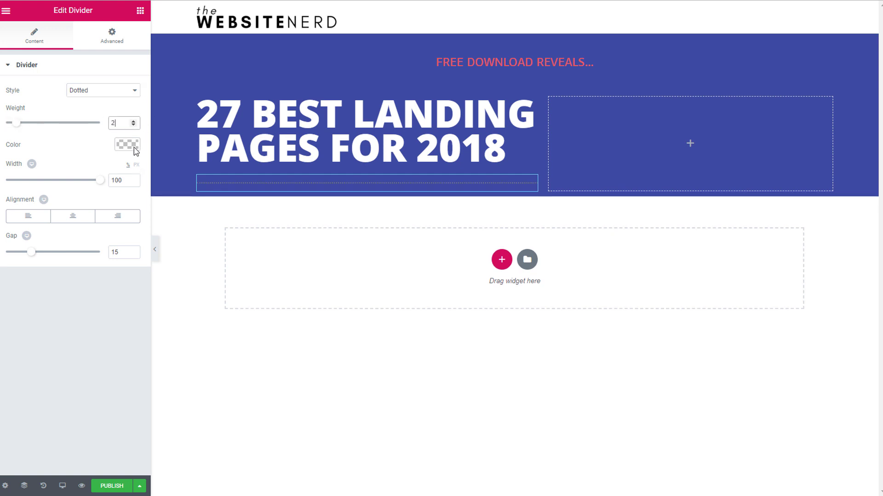
- Make the divider white with 95% width and a gap of 2, and preview the page without the editing panel
click(127, 145)
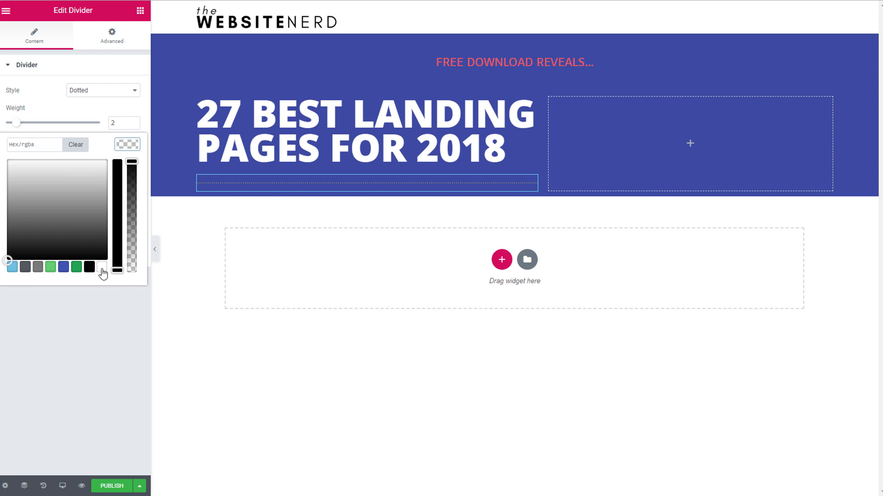
click(102, 267)
click(143, 116)
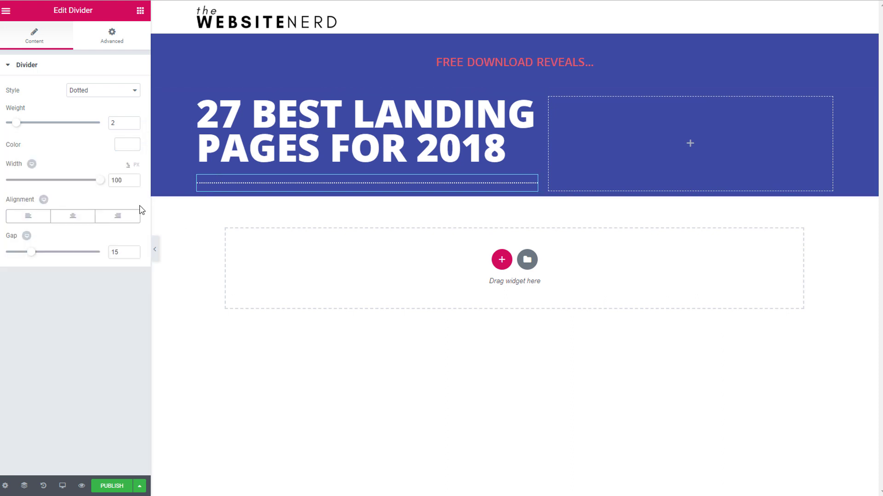
click(126, 180)
text(95)
click(123, 257)
text(2)
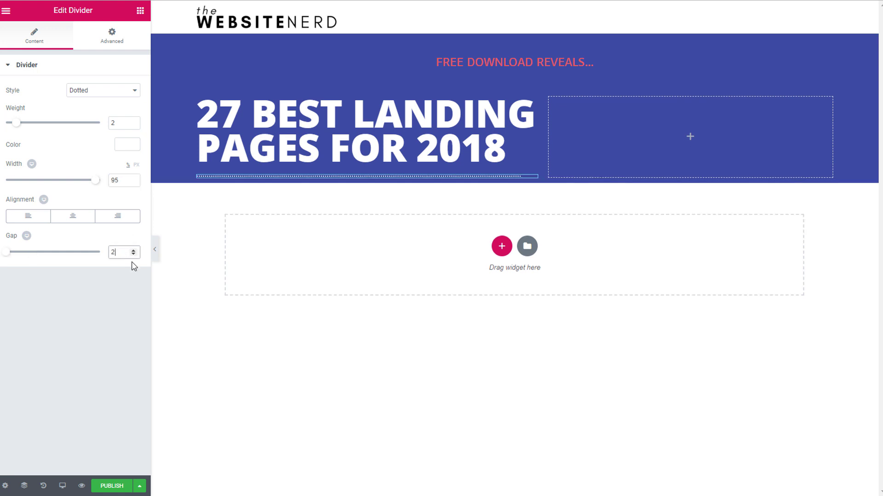
click(158, 251)
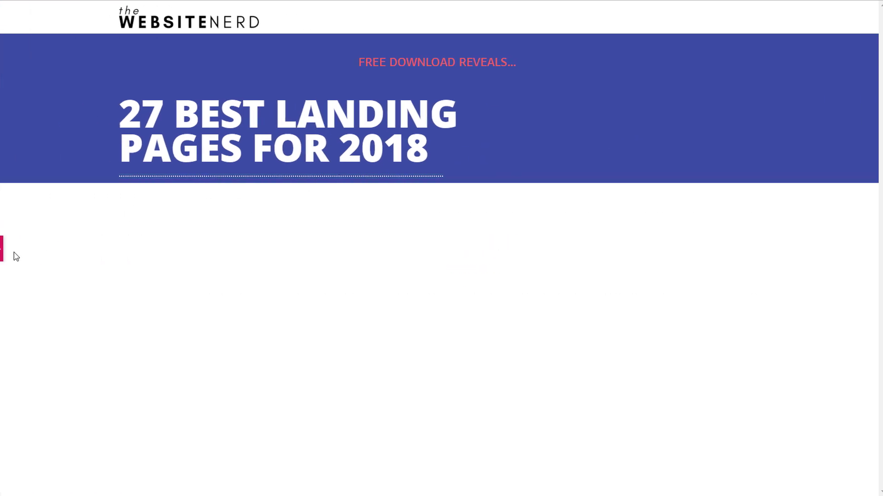
click(2, 249)
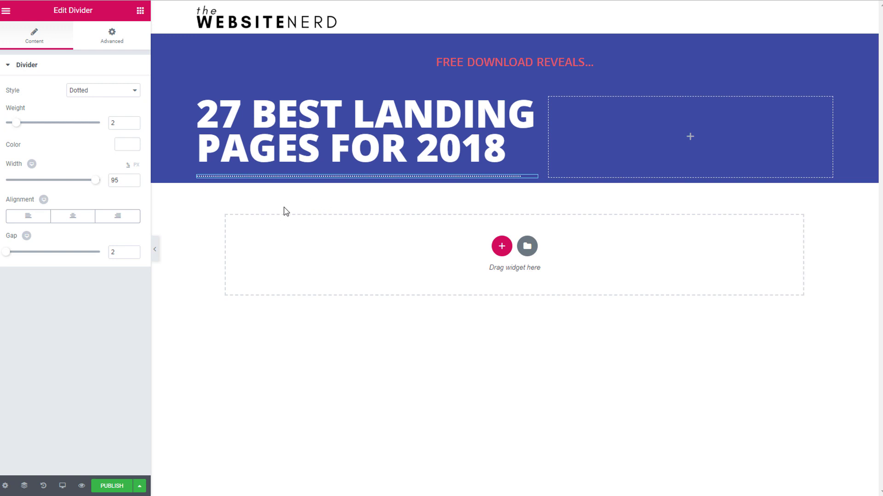
- Add a Text Editor widget below the divider and replace its text with two lorem ipsum paragraphs starting "Vestibulum quis erat" and "In vel varius"
click(140, 10)
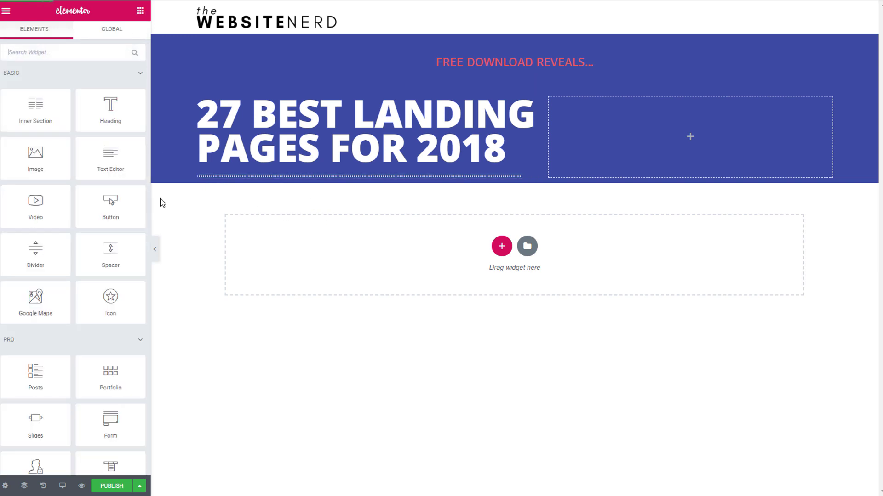
drag(118, 163, 347, 189)
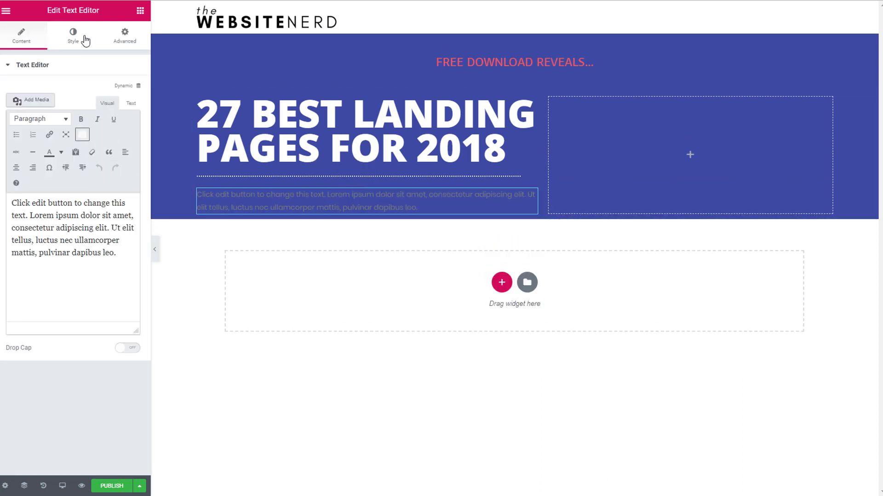
click(73, 35)
click(21, 36)
click(116, 253)
drag(116, 252, 11, 203)
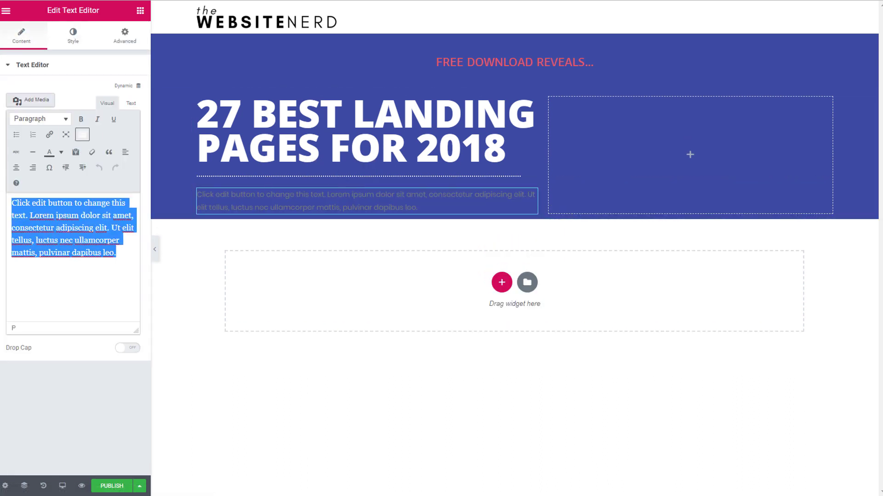
text(Vestibulum quis erat eu mauris egestas varius eu ut erat. Vestibulum mattis commodo sapien, id tempus erat bibendum at. In vel varius leo lobortis ex ultricies sed. Nam imperdiet mi at massa mattis sodales. Nullam lacinia dolor vitae eleifend porttitor. Mauris blandit lectus eget ornare feugiat.)
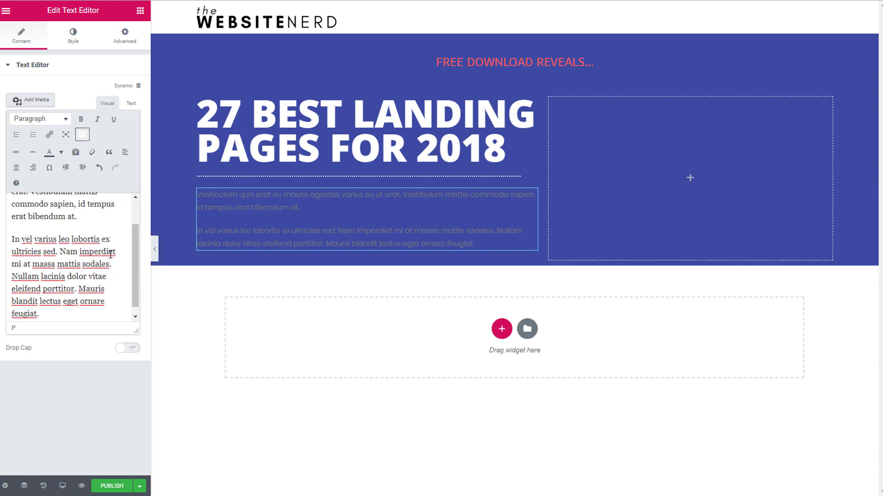
- Set the text color of the paragraphs below the divider to white (#ffffff)
click(87, 39)
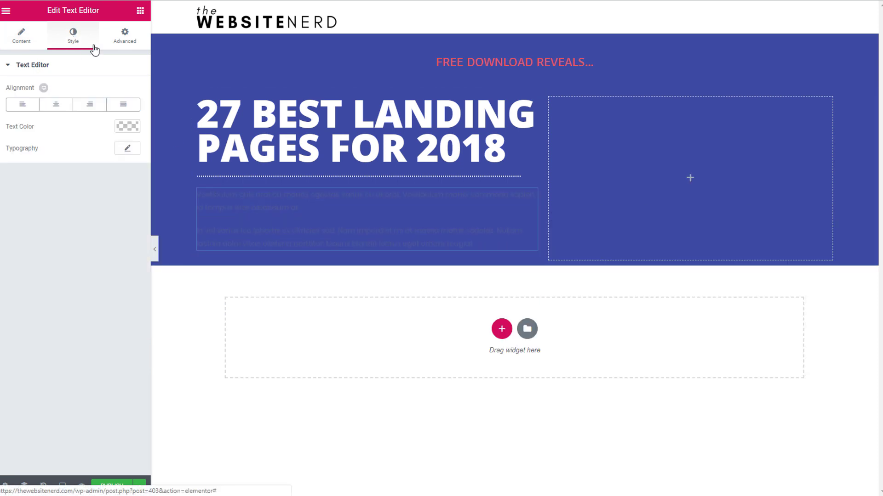
click(127, 126)
click(101, 249)
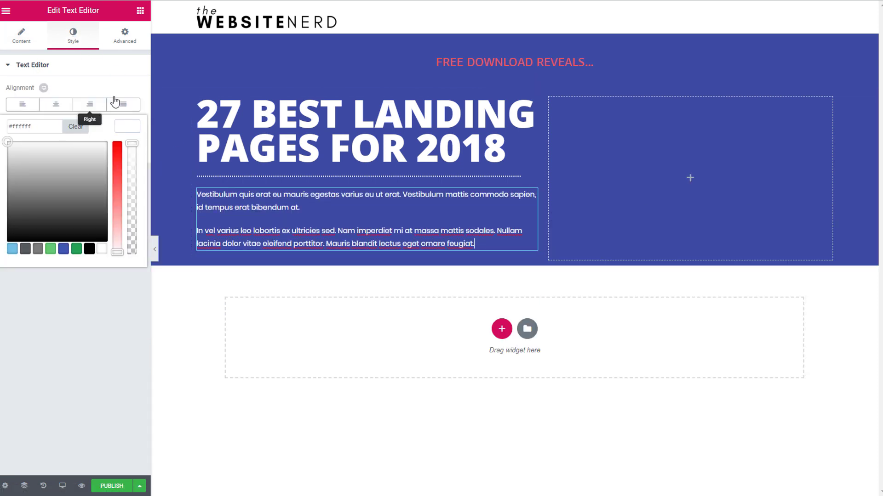
click(120, 70)
click(48, 67)
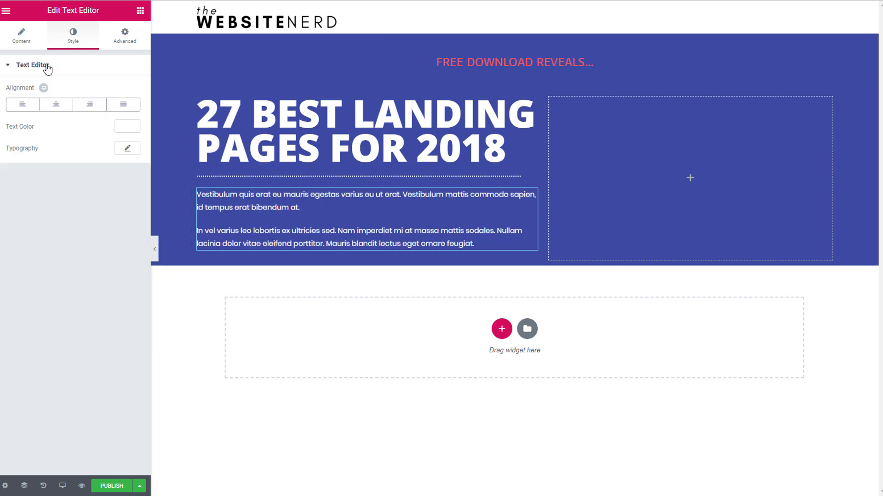
click(130, 131)
click(131, 127)
- Set the paragraphs' font size to 18 px, keeping the default font family
click(127, 148)
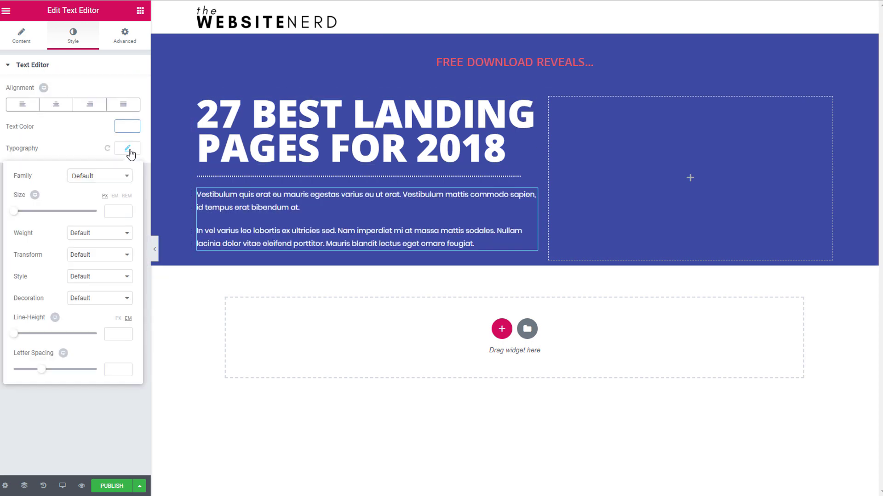
click(105, 177)
click(120, 210)
text(18)
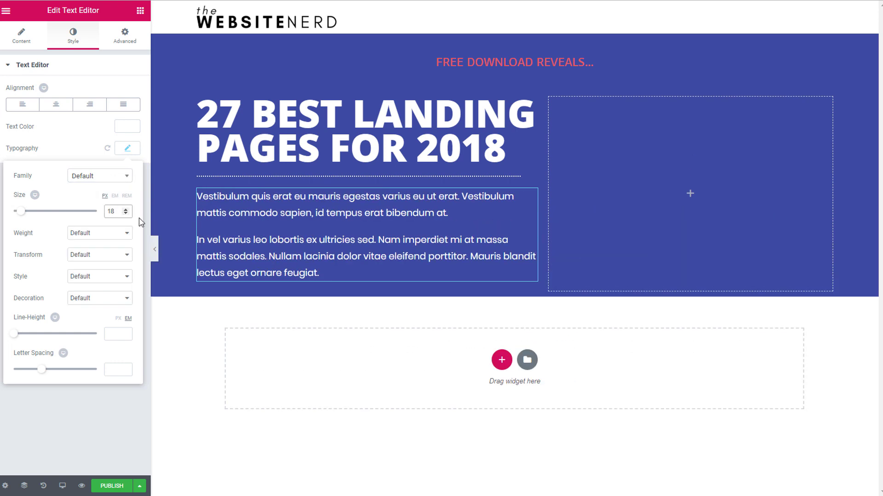
click(162, 254)
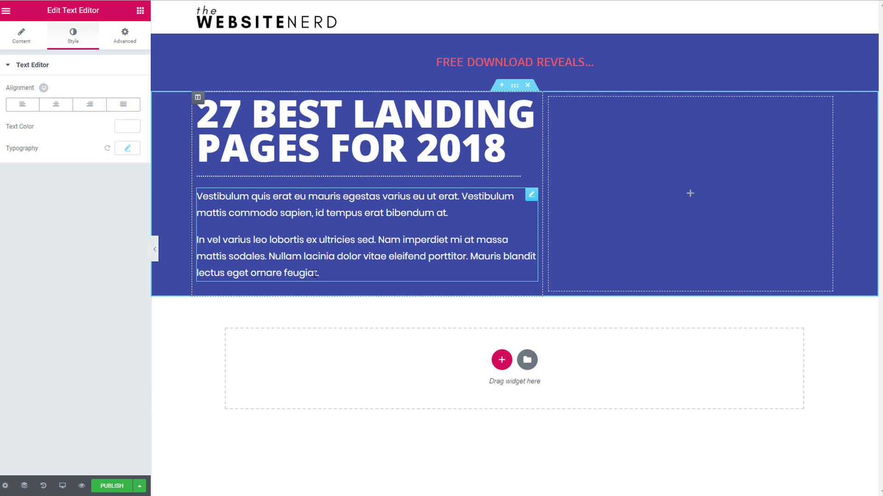
click(388, 283)
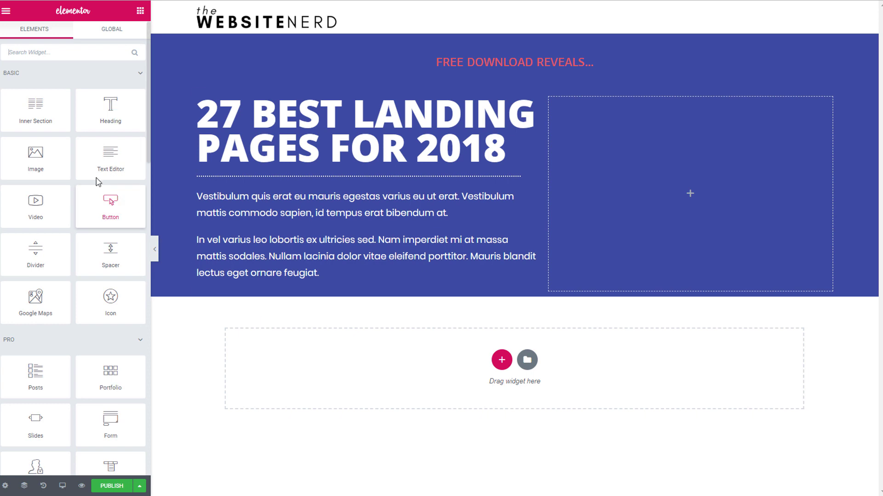
- Search the widgets for "LIST" and add an Icon List below the paragraphs in the left column
click(64, 51)
text(LIST)
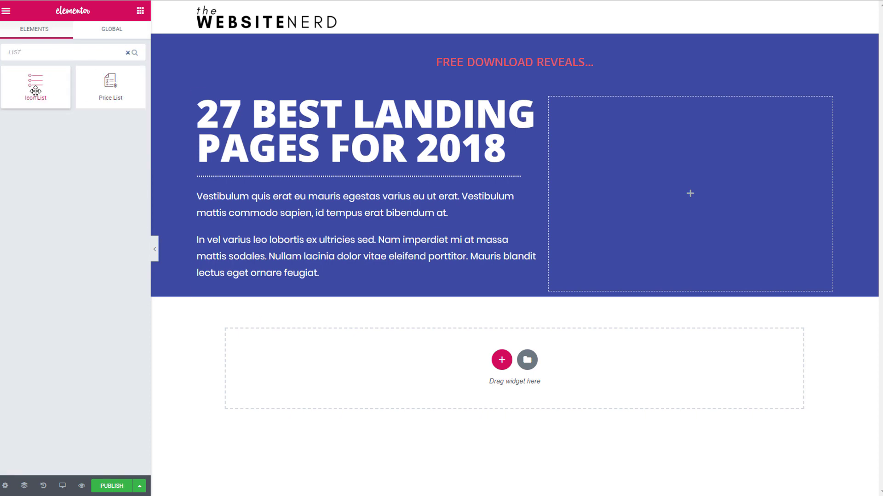
drag(35, 86, 331, 297)
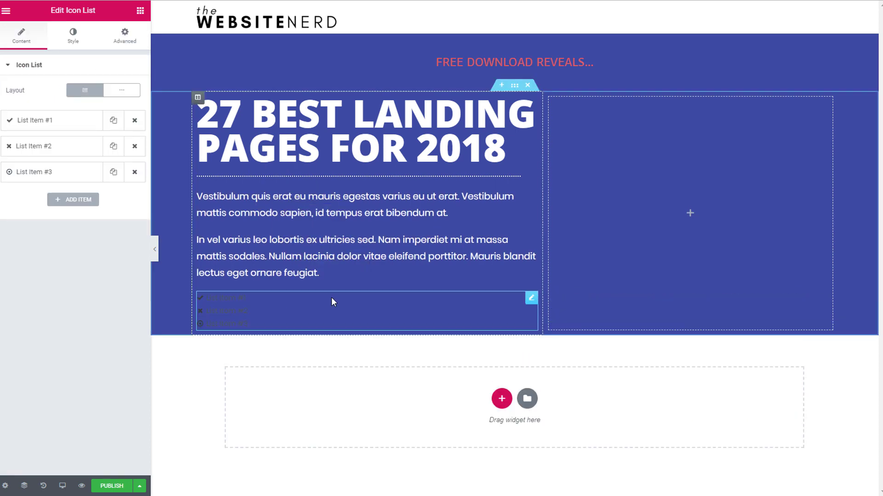
- Style the icon list with white text and larger white check icons, naming the items BENEFIT #1, BENEFIT #2 and BENEFIT #3
click(73, 36)
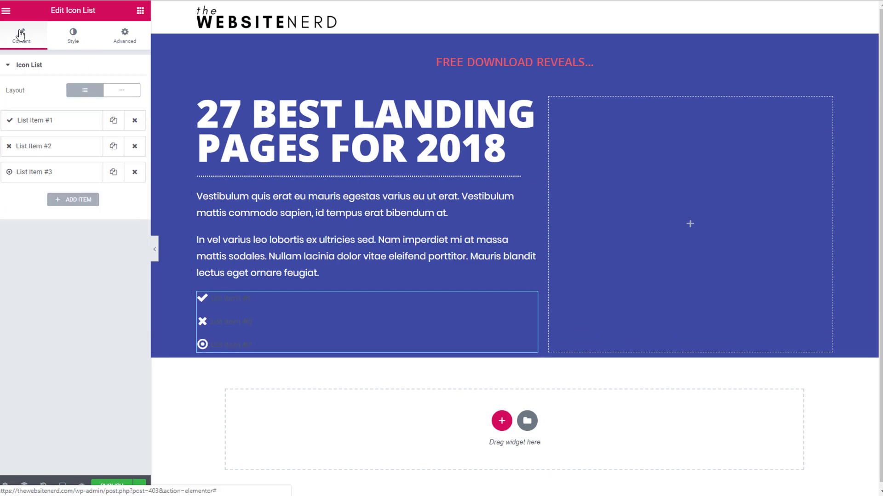
click(34, 172)
triple_click(26, 208)
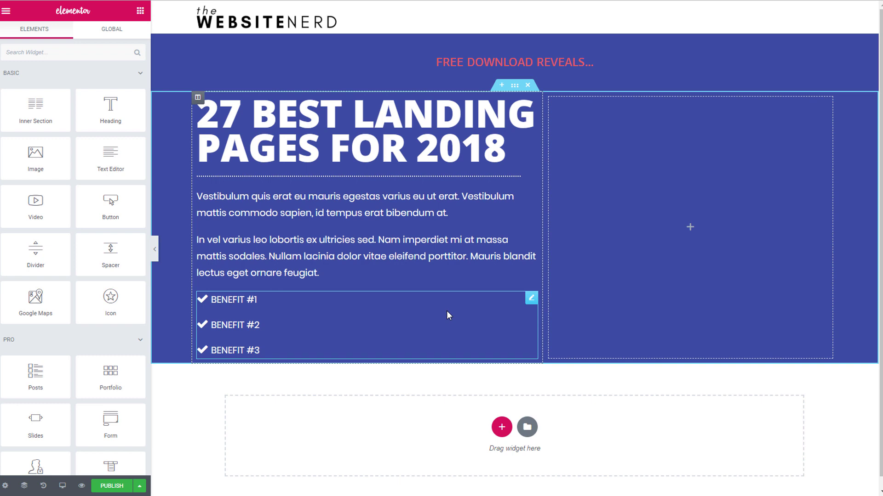
- Search the widgets for "BUTTON" and add a Button below the benefits list in the left column
click(78, 49)
text(BUT)
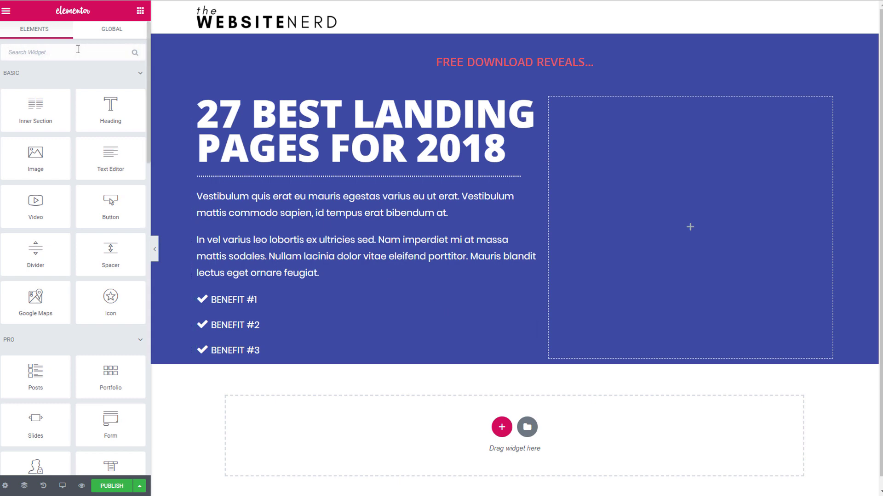
text(TON)
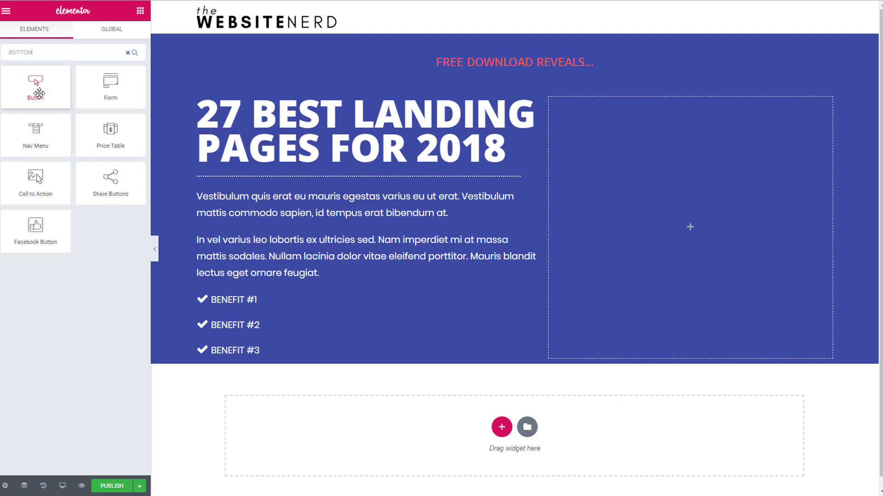
drag(37, 88, 319, 362)
- Set the button to the Danger type with the text "DOWNLOAD NOW!", Large size and justified alignment
click(125, 90)
click(125, 134)
drag(107, 121, 19, 117)
key(BackSpace)
text(DOWNLOAD NOW!)
click(124, 211)
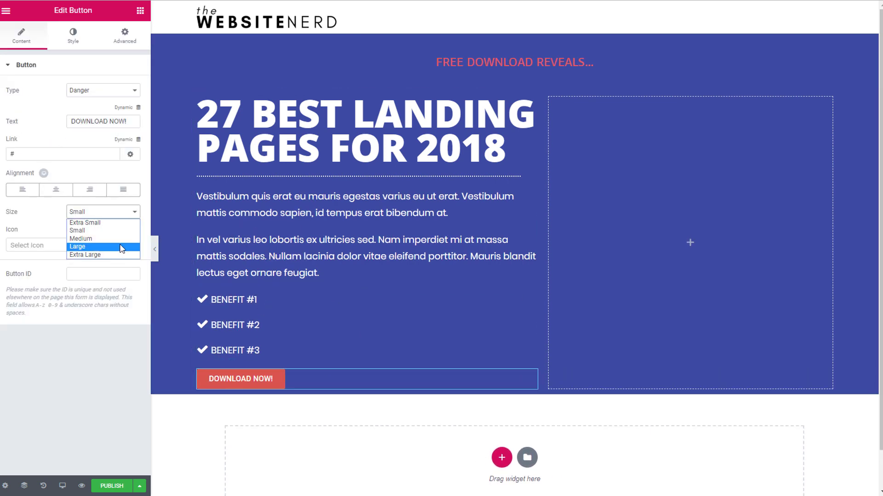
click(121, 247)
click(130, 191)
- Style the button with Poppins text at size 20 px and weight 600, and a #ff3a3a background color
click(74, 36)
click(127, 91)
click(103, 118)
text(POPPINS)
click(103, 161)
click(116, 153)
text(20)
click(112, 176)
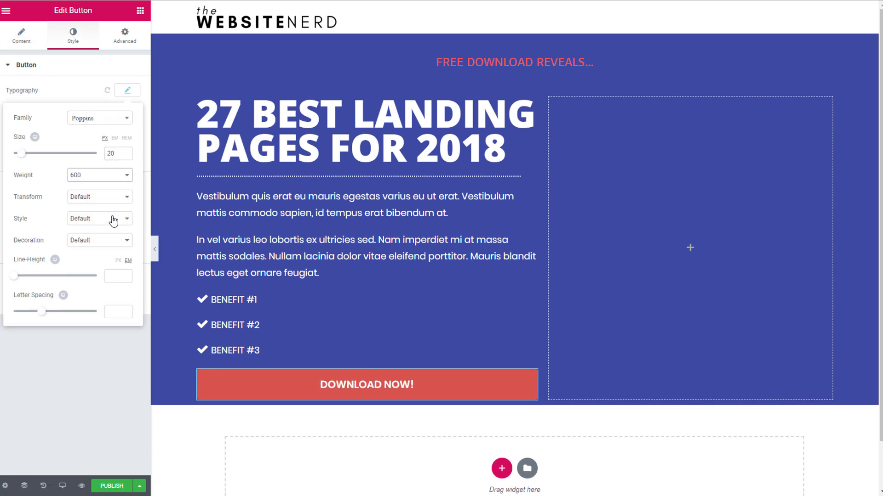
click(127, 156)
text(#ff3a3a)
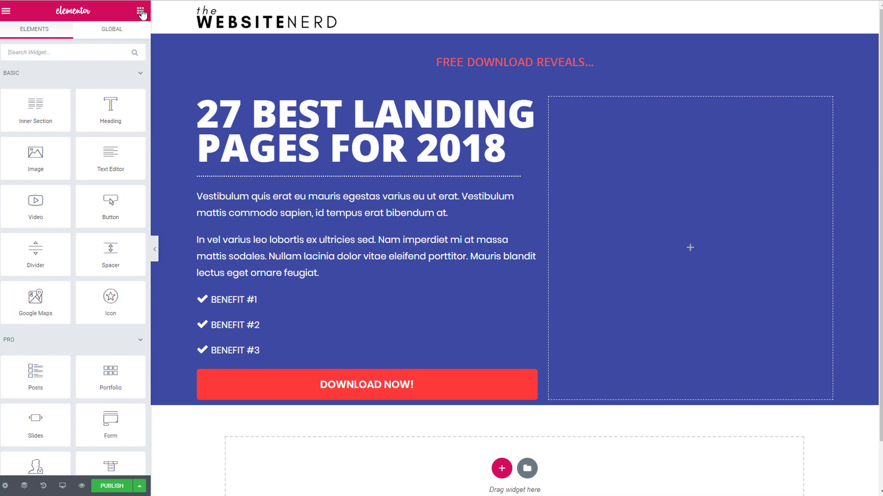
- Search the widgets for "image" and add an Image widget to the empty right column
click(51, 55)
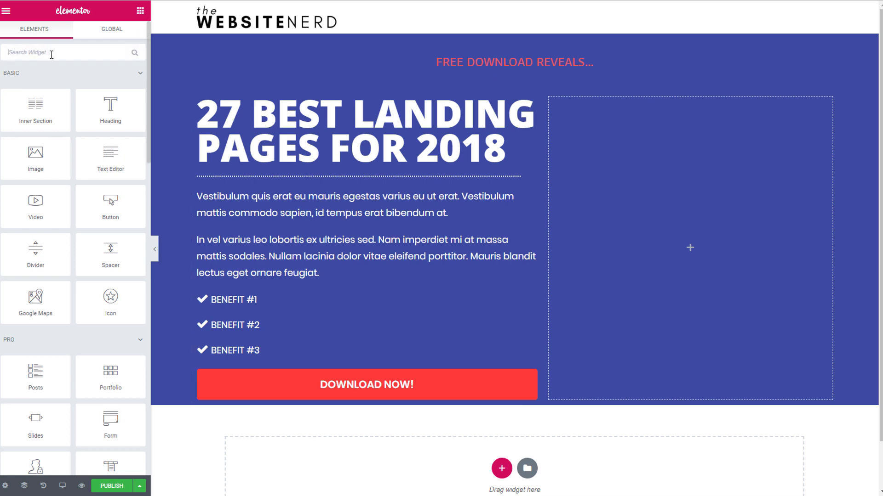
text(image)
drag(36, 90, 657, 233)
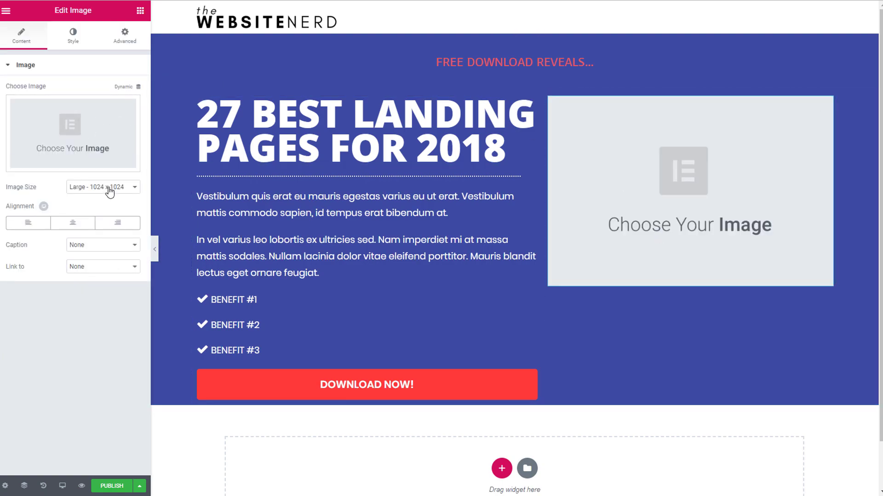
- Insert the landing page collage picture from the media library, with image size Full and center alignment
click(99, 146)
click(686, 126)
click(829, 464)
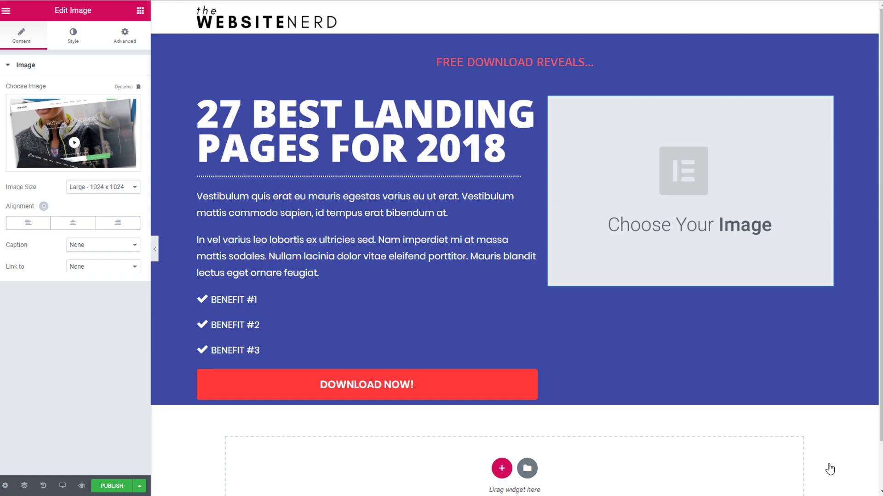
click(103, 187)
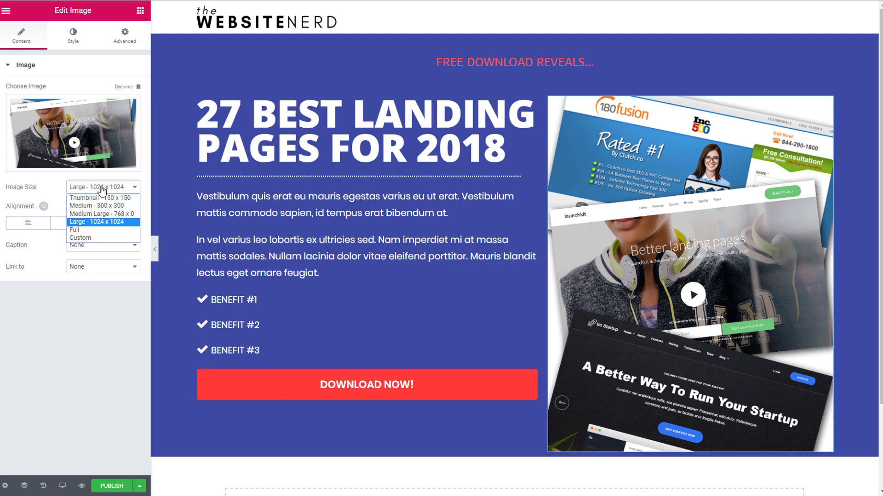
click(107, 229)
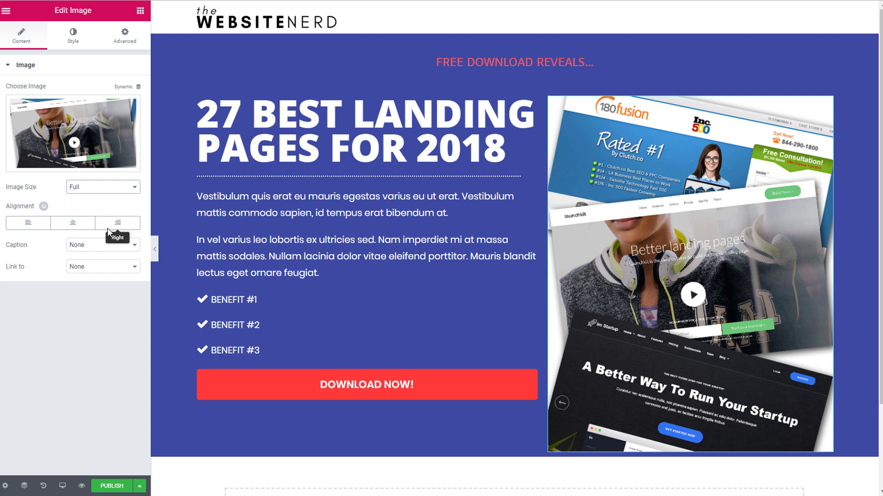
click(80, 226)
- Set the image's width to 84%, its max width to 100% and its opacity to 1
click(74, 39)
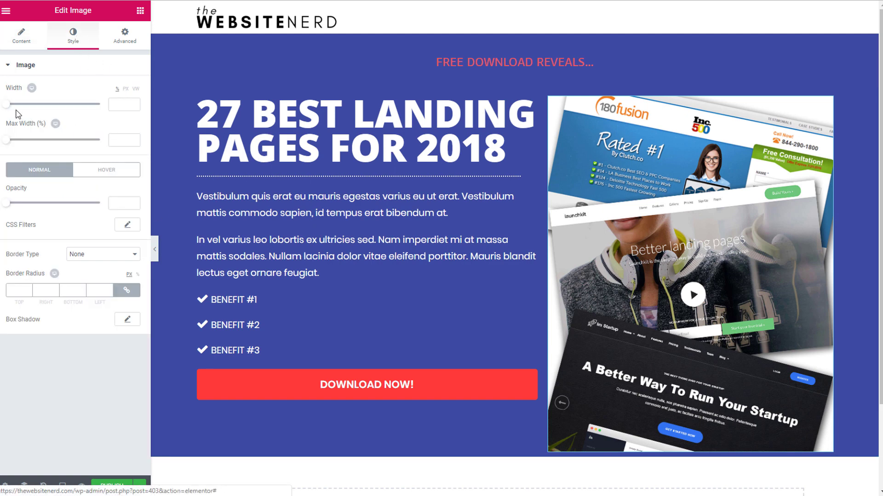
click(122, 104)
text(84)
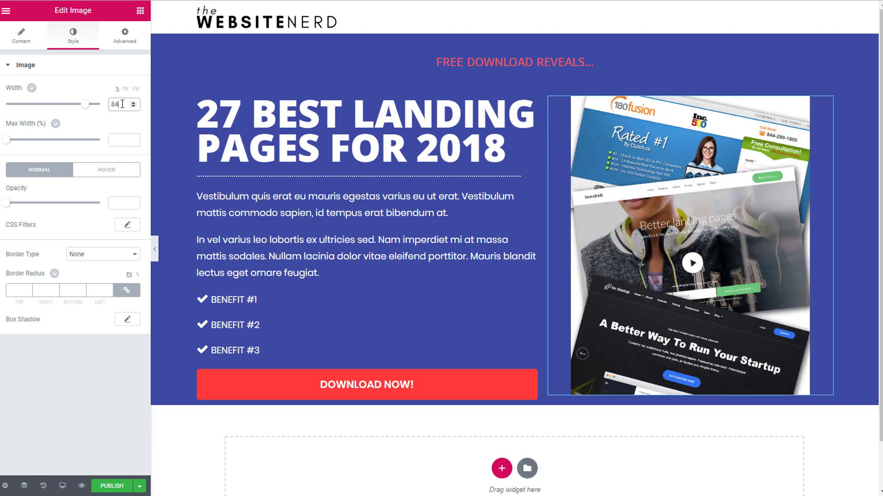
click(117, 141)
text(100)
click(122, 205)
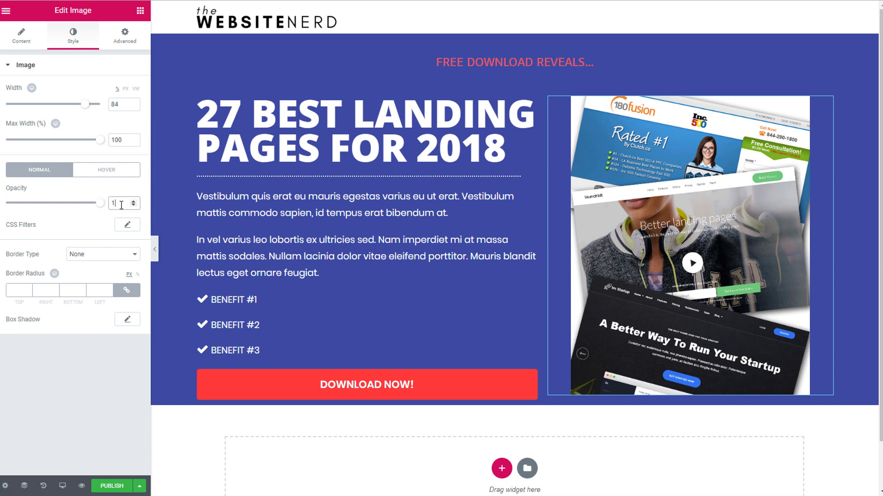
- Give the image a white box shadow with a blur of 38
click(128, 319)
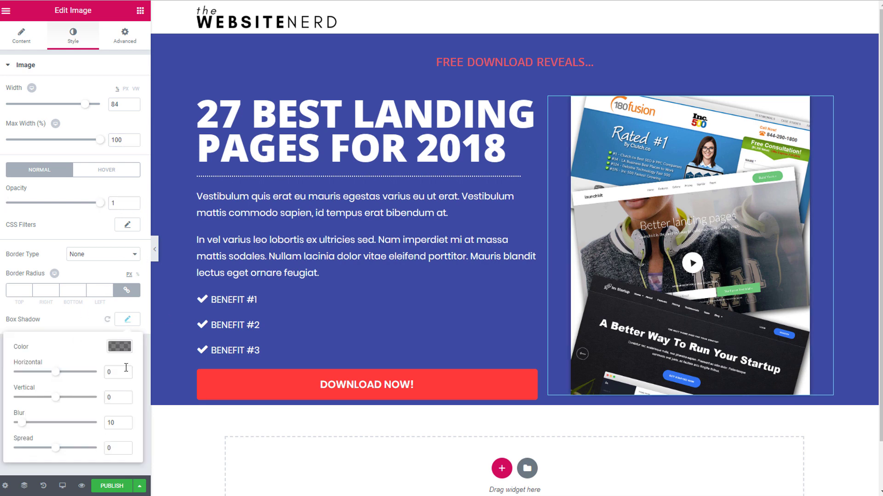
double_click(121, 427)
text(38)
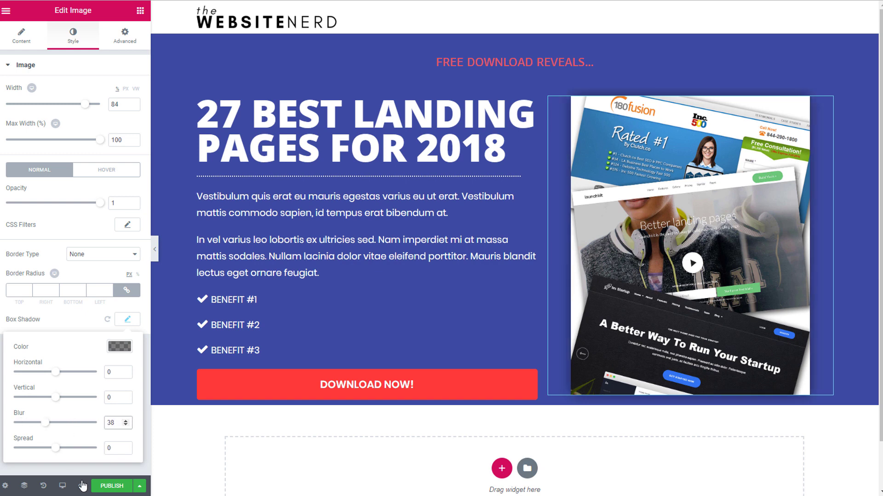
click(115, 446)
click(120, 347)
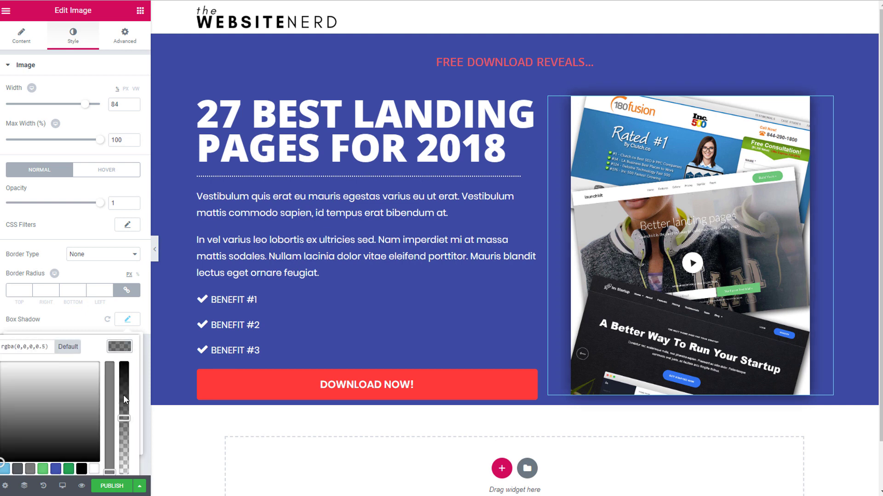
click(94, 469)
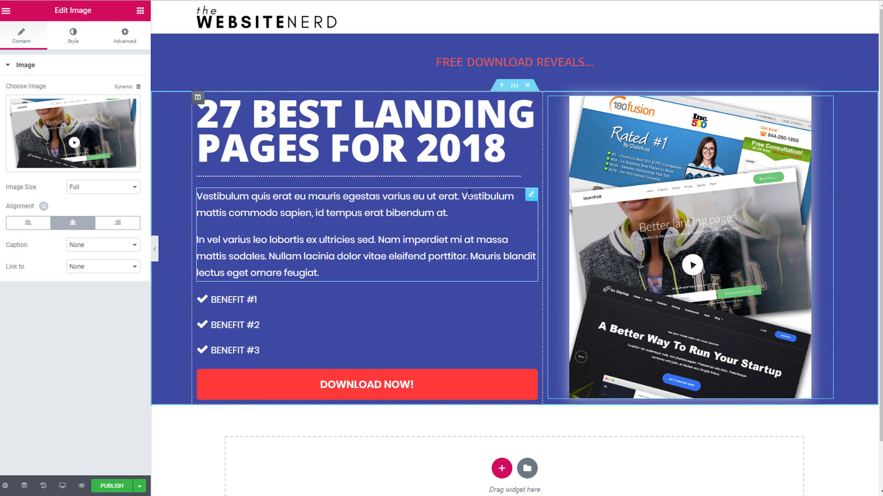
- Add a Mountains shape divider to the bottom of the two-column section
click(515, 88)
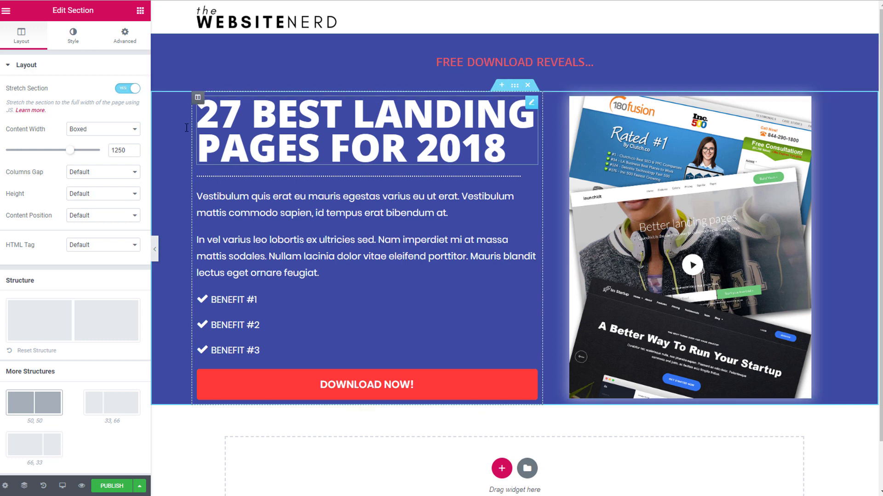
click(74, 40)
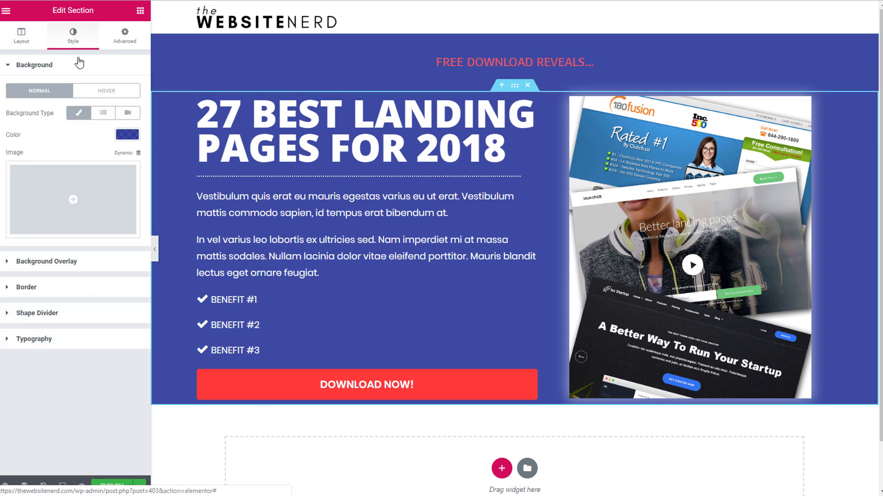
click(8, 316)
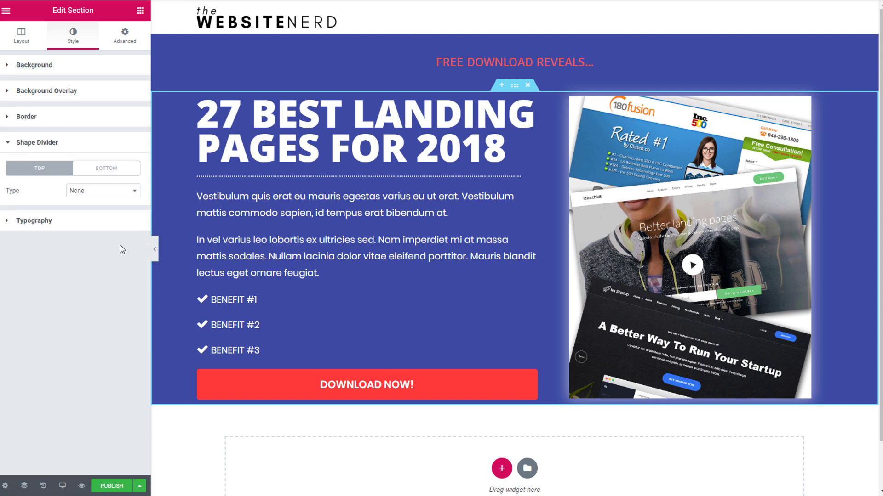
click(117, 174)
click(122, 190)
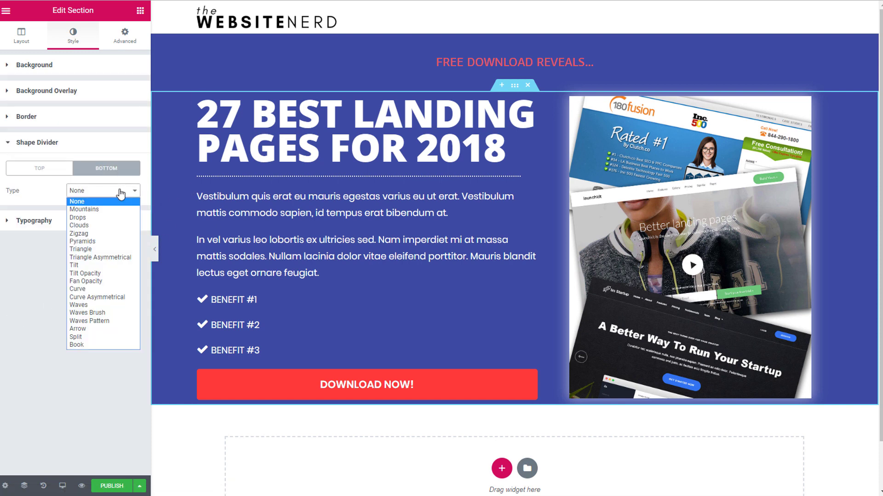
click(110, 204)
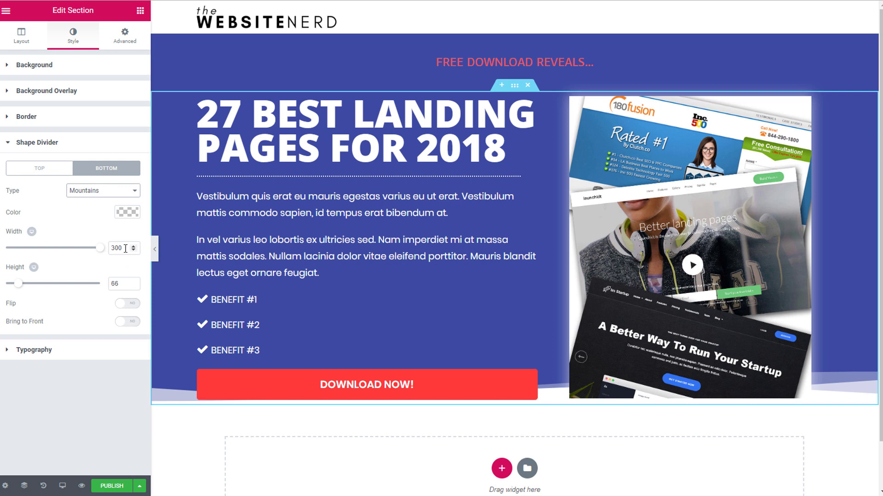
drag(125, 249, 108, 252)
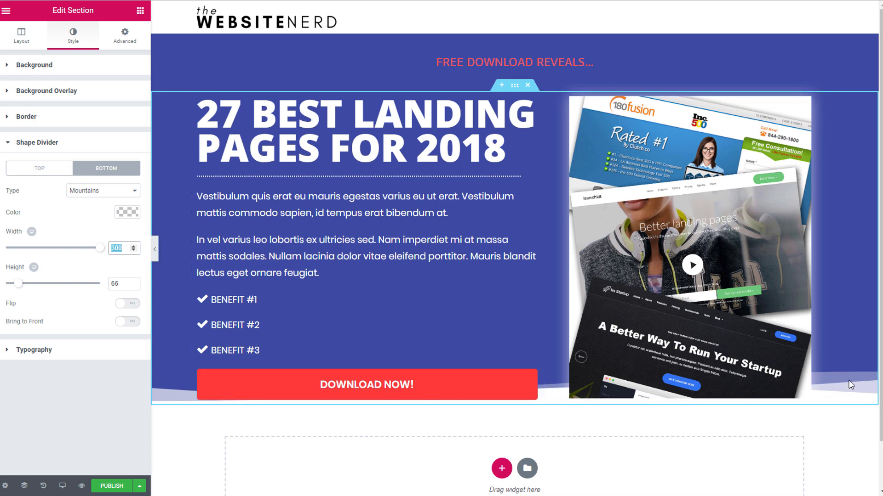
- Unlink the two-column section's padding values and set the bottom padding to 84 px
click(126, 34)
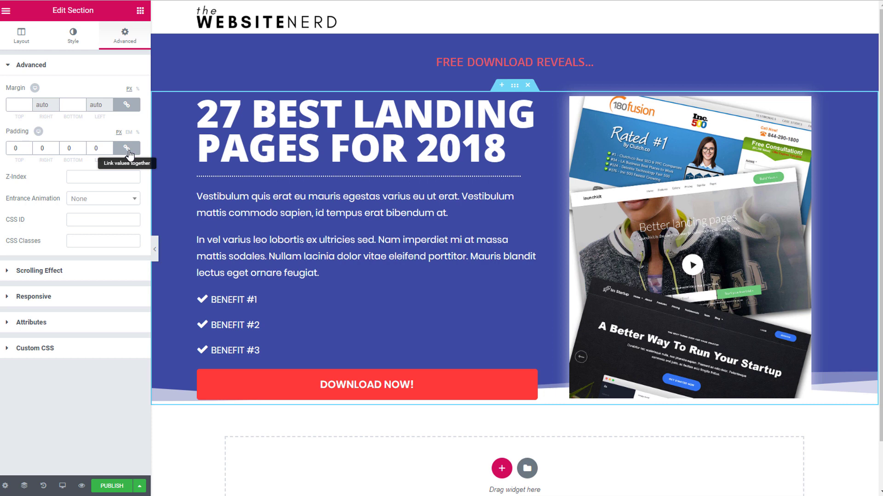
click(128, 153)
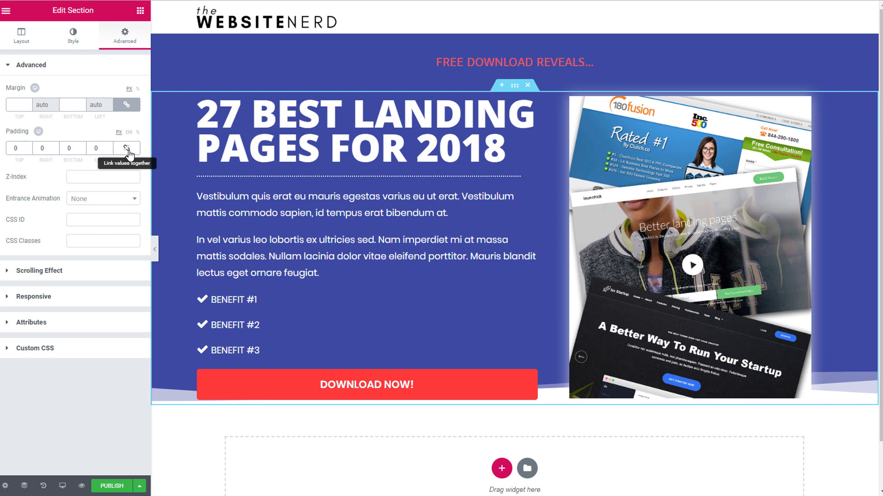
click(83, 148)
click(82, 147)
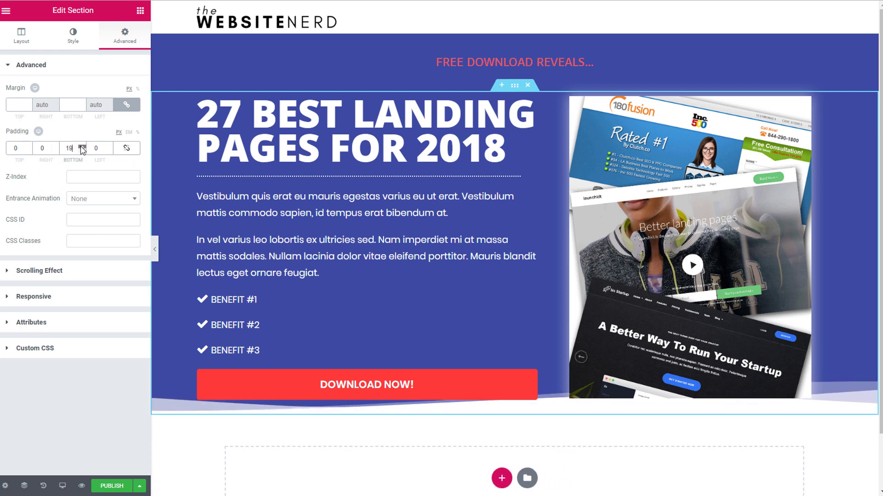
drag(83, 148, 82, 148)
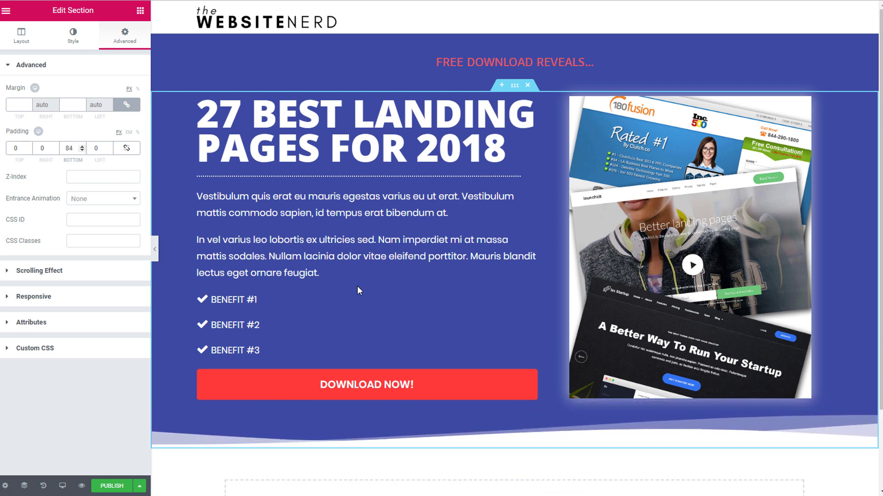
click(155, 249)
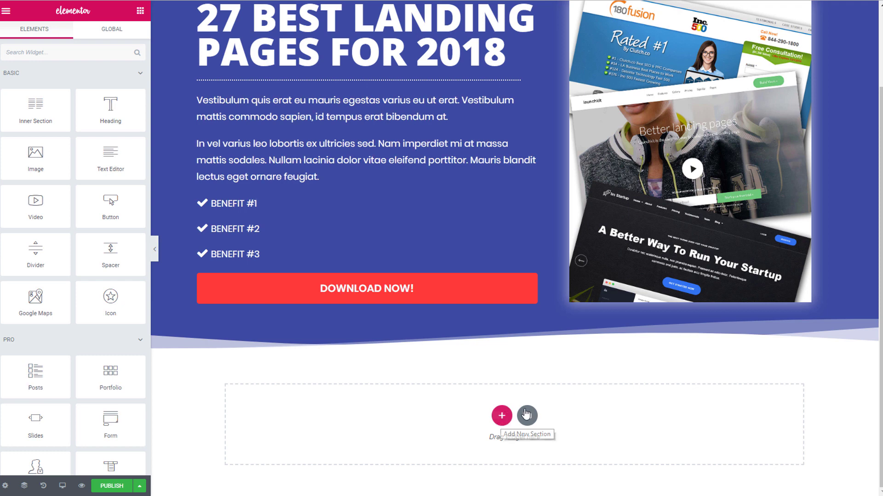
- Add a new single-column section below the blue area and place a Heading widget in it
click(500, 416)
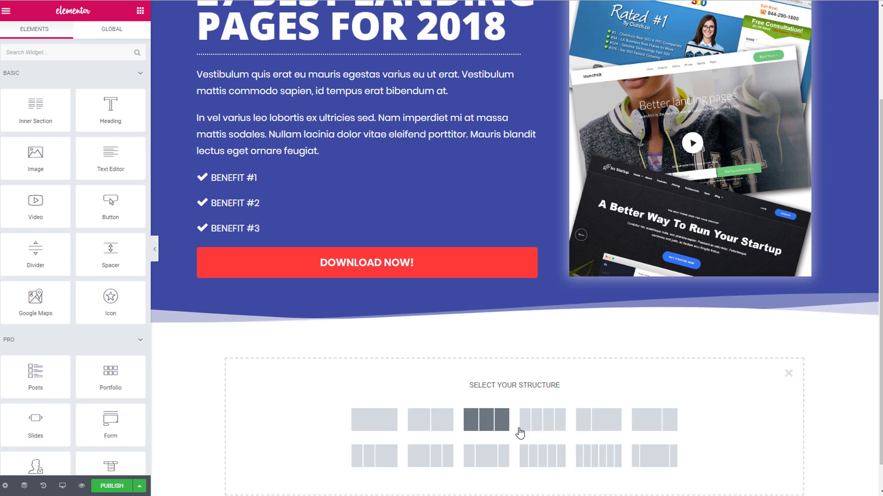
click(388, 420)
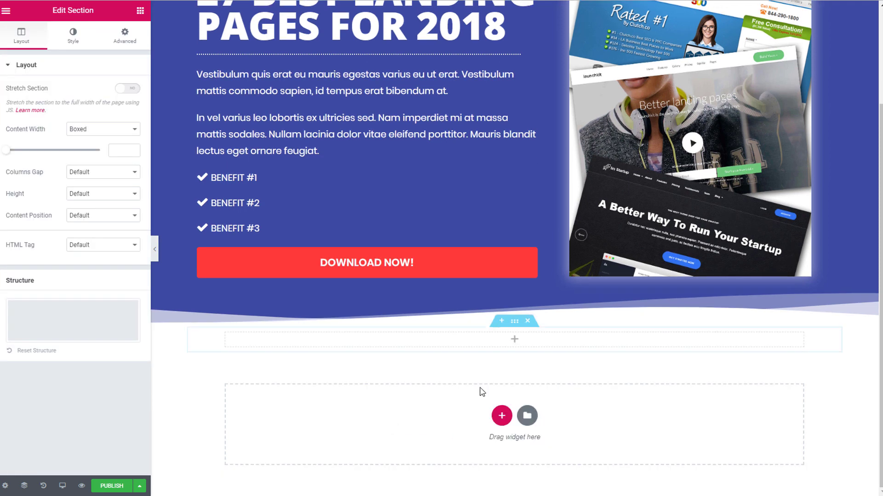
click(122, 35)
click(139, 16)
drag(110, 109, 483, 342)
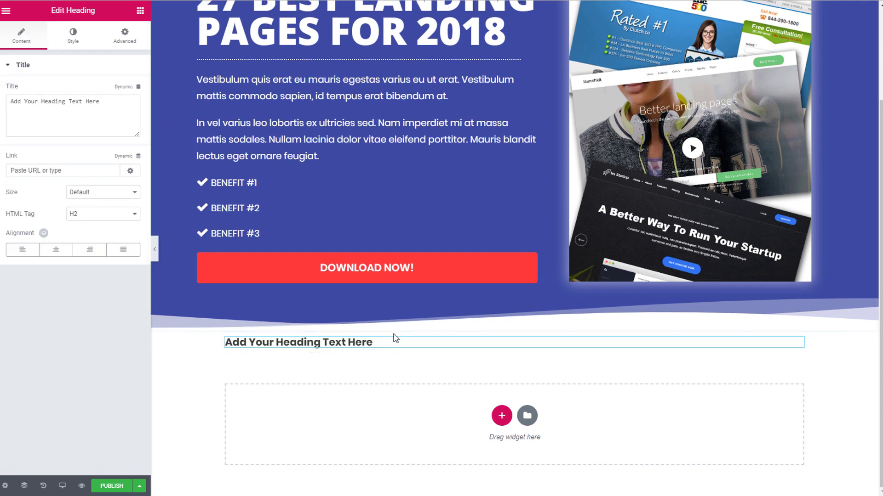
- Replace the new heading's text with "SEE RESULTS PEOPLE ARE GETTING WITH THESE LANDING PAGES:", without a trailing blank line
click(395, 342)
key(ctrl+a)
text(SEE RESULTS PEOPLE ARE GETTING WITH THESE LANDING PAGES:)
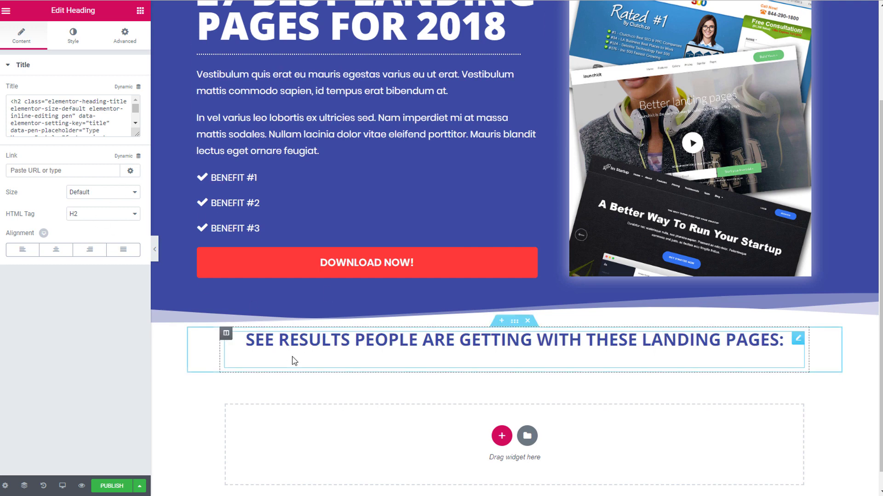
key(BackSpace)
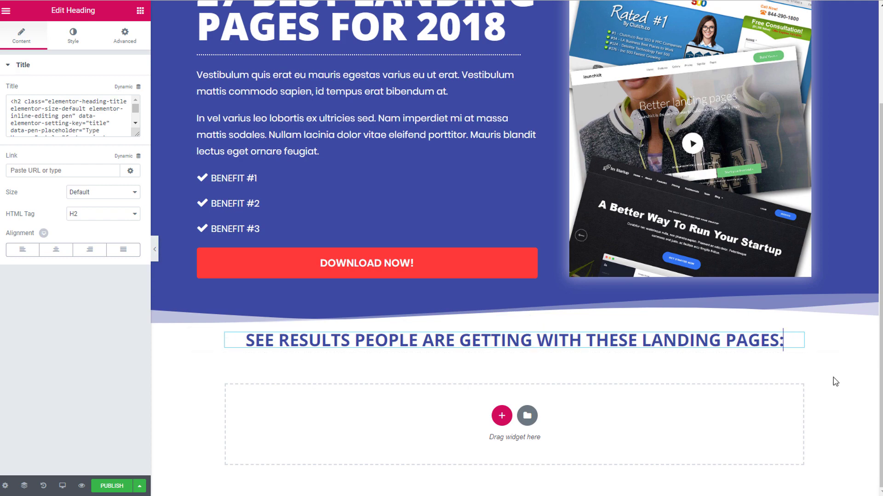
- Add a trailing blank line to the results heading and keep its HTML tag at H2
scroll(347, 133, up, 3)
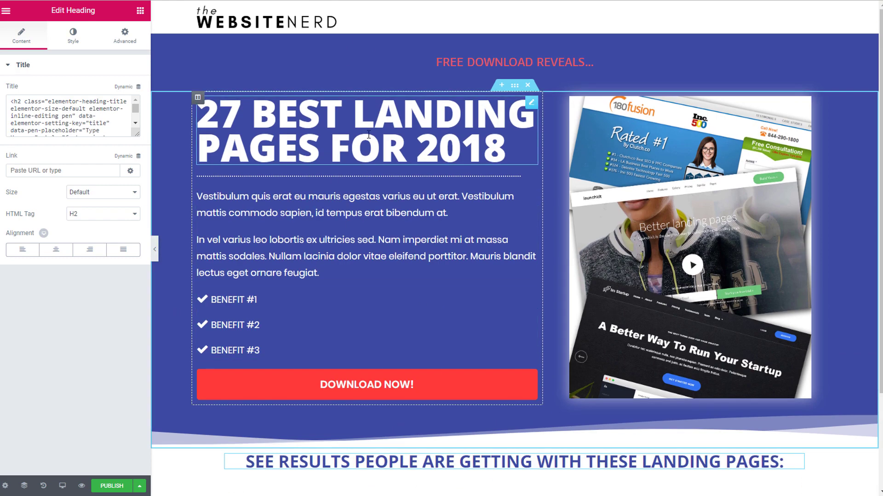
scroll(367, 235, down, 3)
key(Return)
click(110, 214)
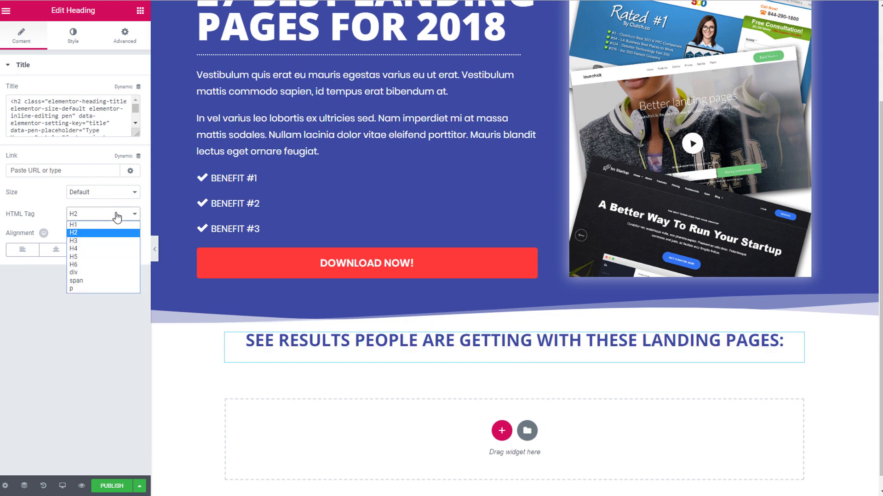
click(93, 232)
click(841, 364)
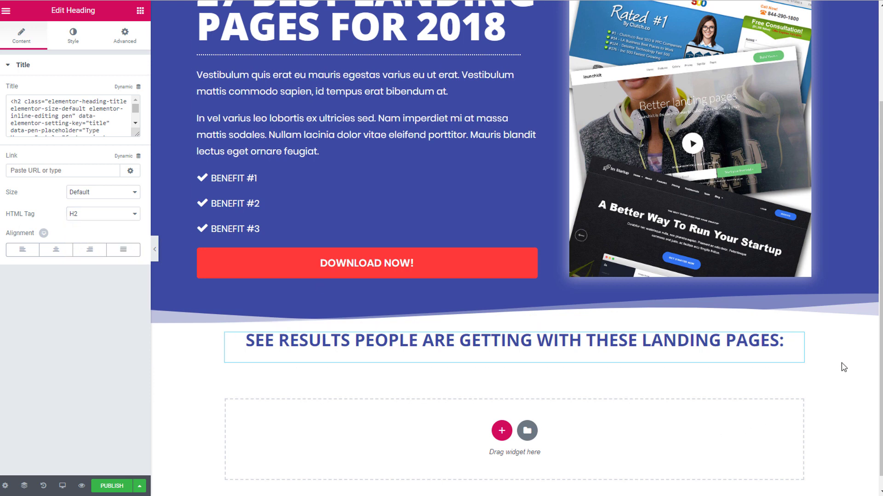
scroll(841, 364, down, 1)
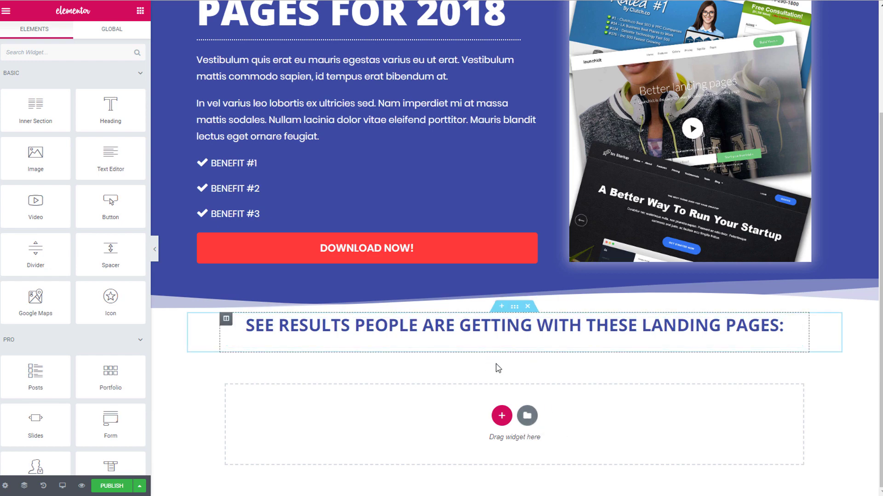
- Add a new single-column section below the results heading and place an Image widget in it
scroll(569, 370, up, 3)
scroll(620, 400, down, 3)
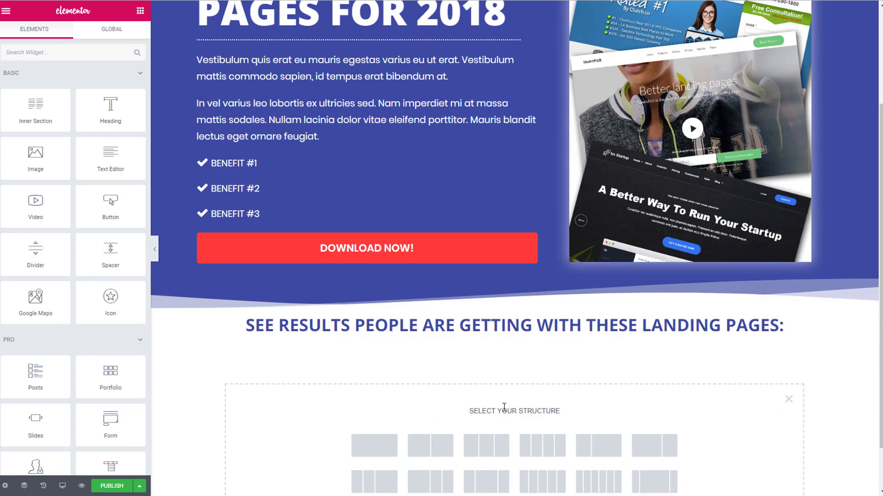
click(386, 452)
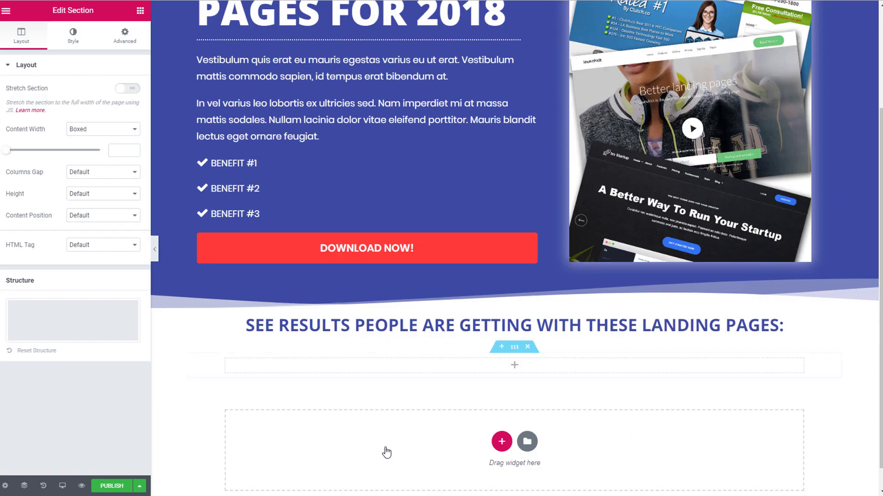
click(141, 10)
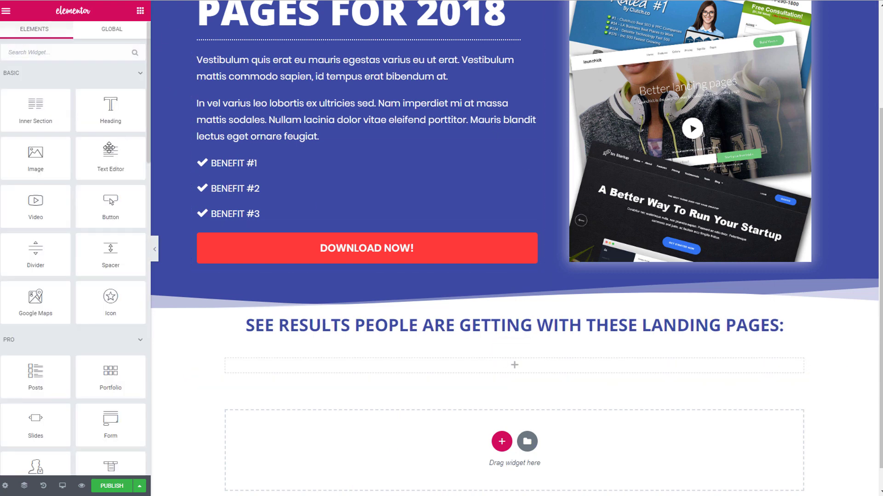
drag(35, 156, 498, 365)
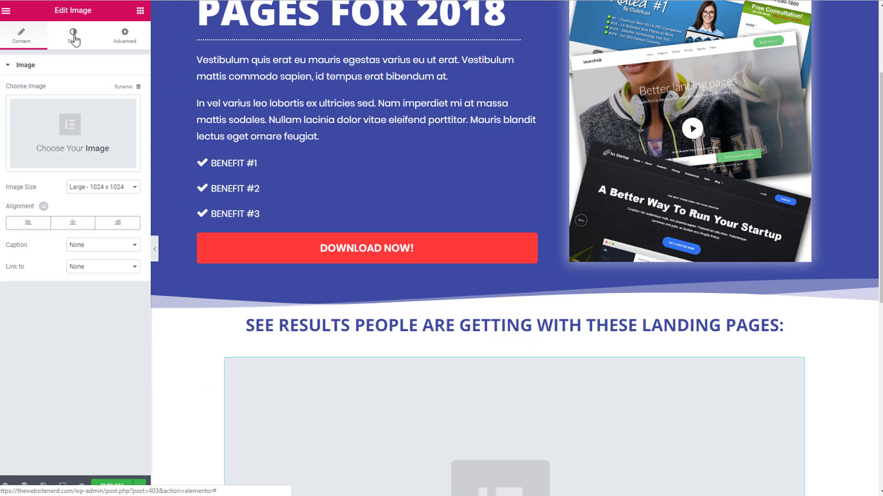
- Insert Facebook-Testimonial.png from the media library into the new Image widget
click(113, 144)
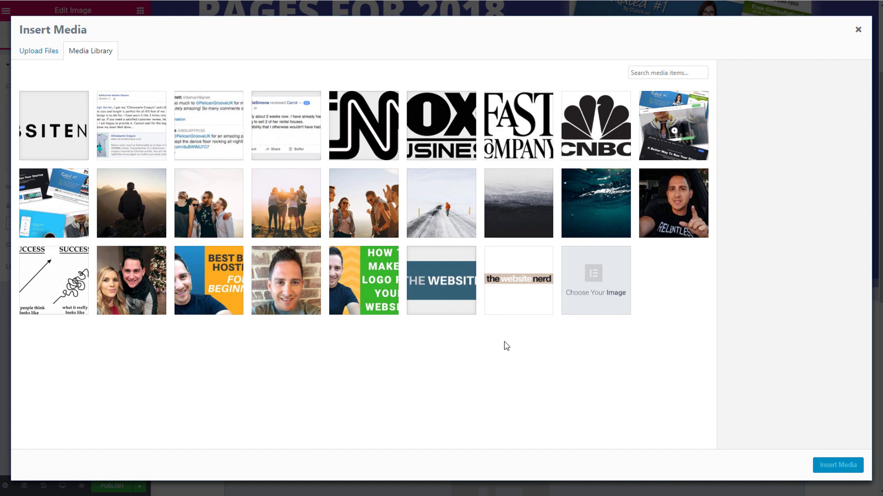
click(127, 118)
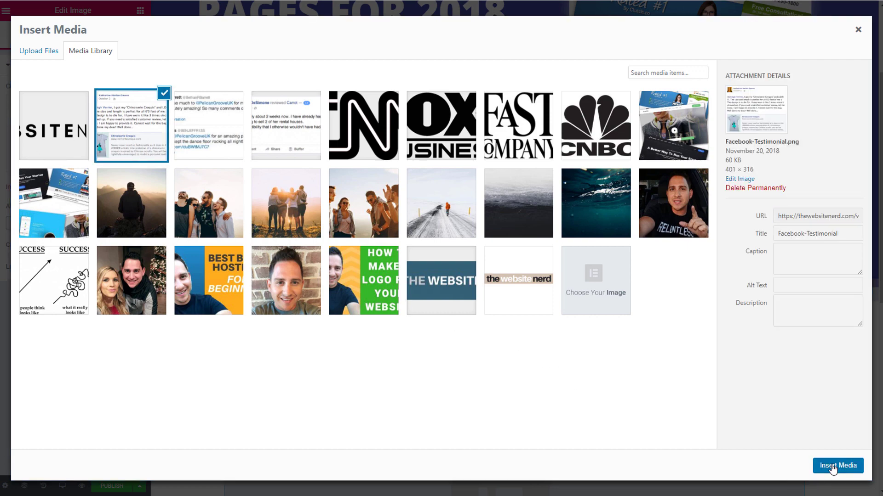
click(842, 466)
scroll(536, 267, down, 4)
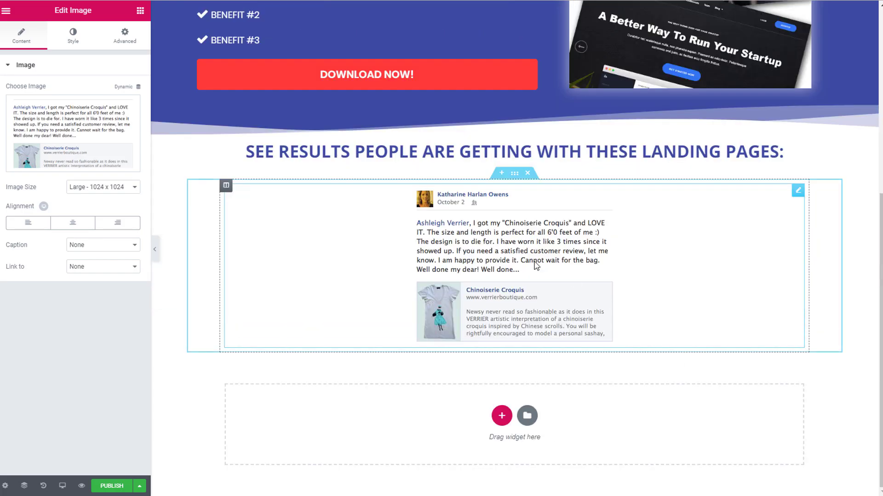
- Set the Facebook testimonial image's width to 45%
click(73, 36)
click(21, 36)
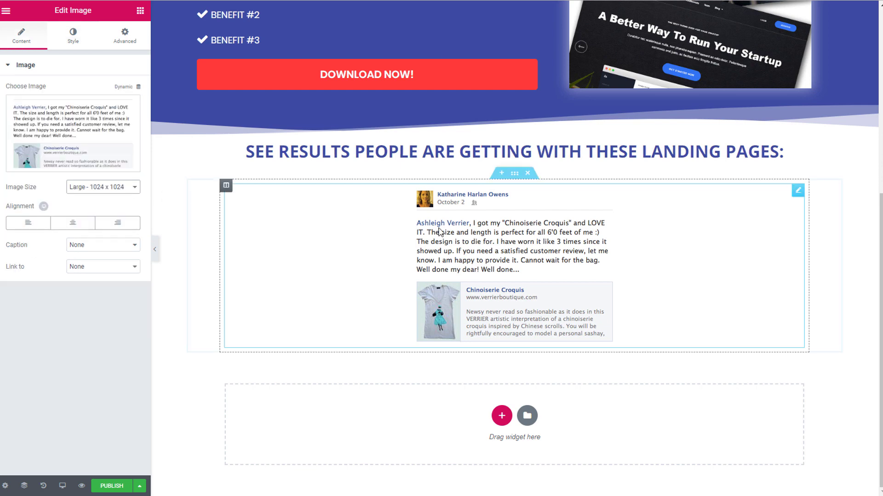
click(83, 34)
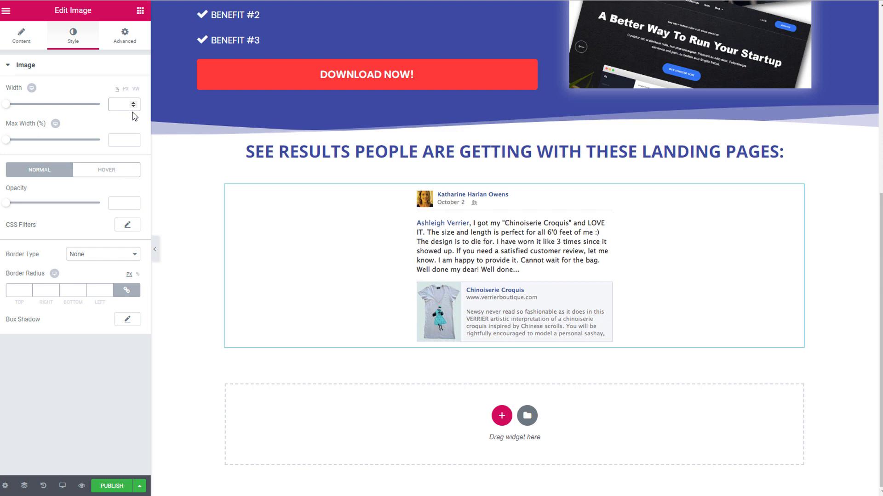
text(45)
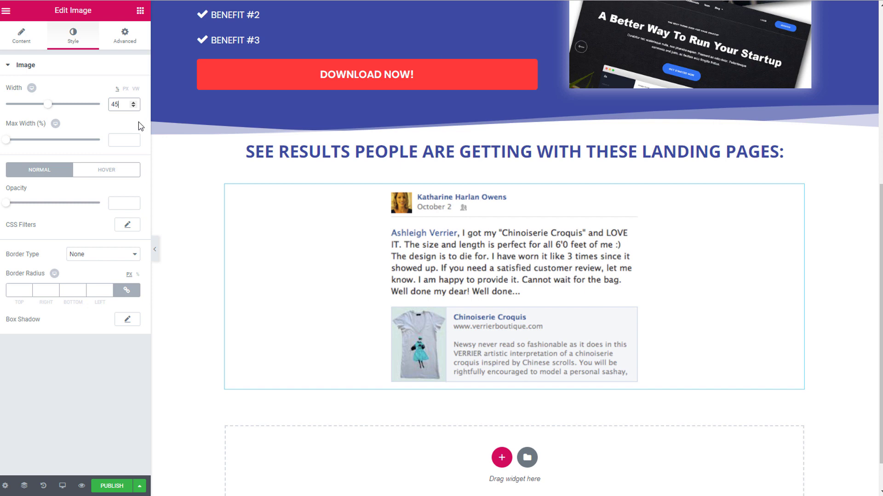
- Give the Facebook testimonial image a Groove border
click(123, 256)
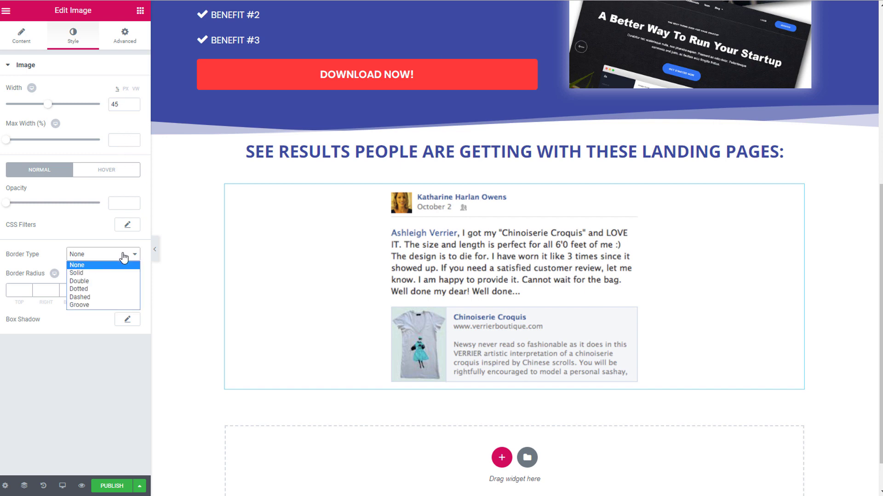
click(123, 255)
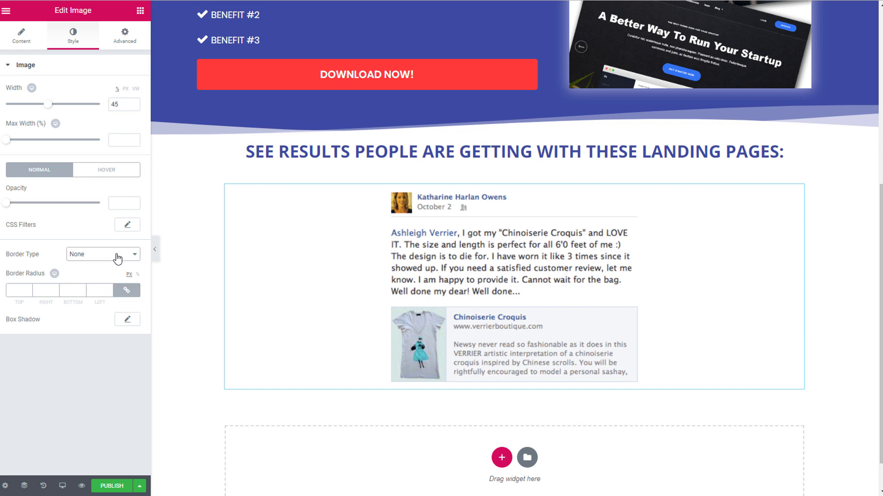
click(117, 258)
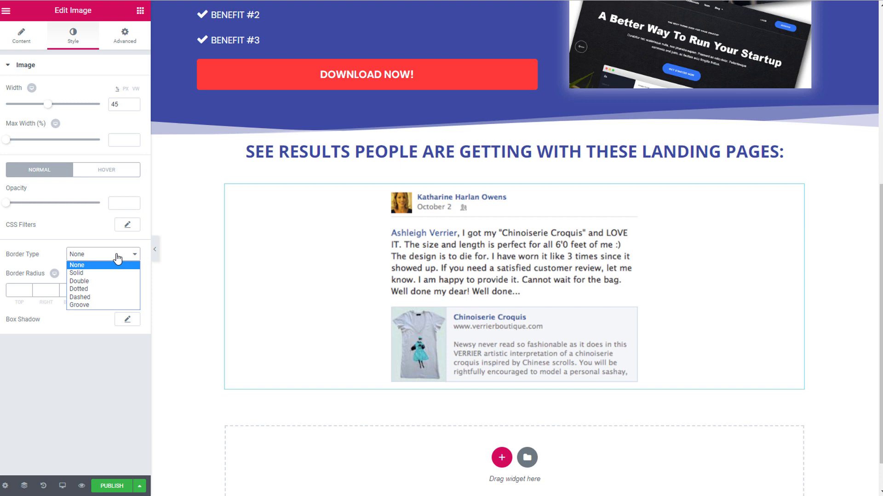
click(115, 307)
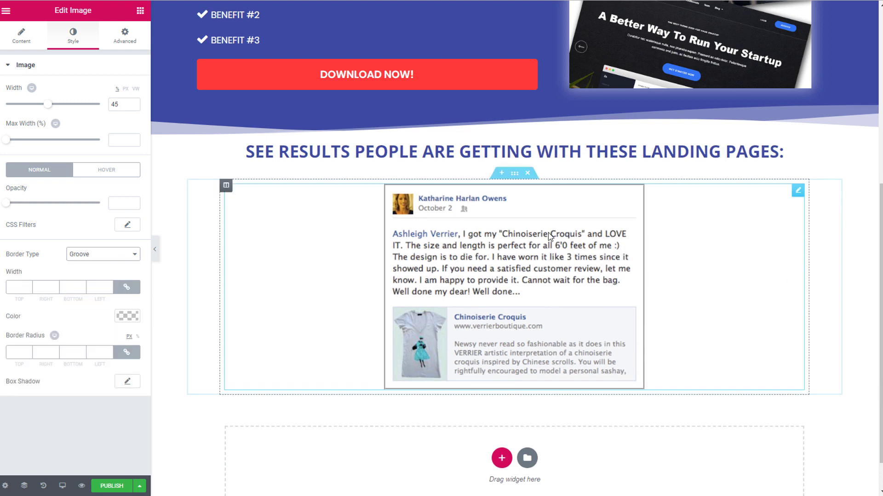
scroll(509, 231, down, 1)
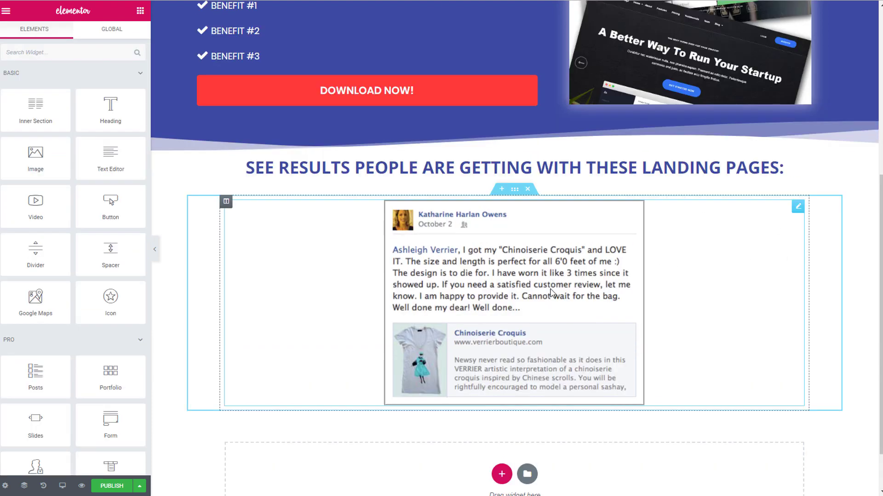
- Duplicate the bordered testimonial image twice so three copies are stacked in the section
right_click(551, 293)
click(612, 300)
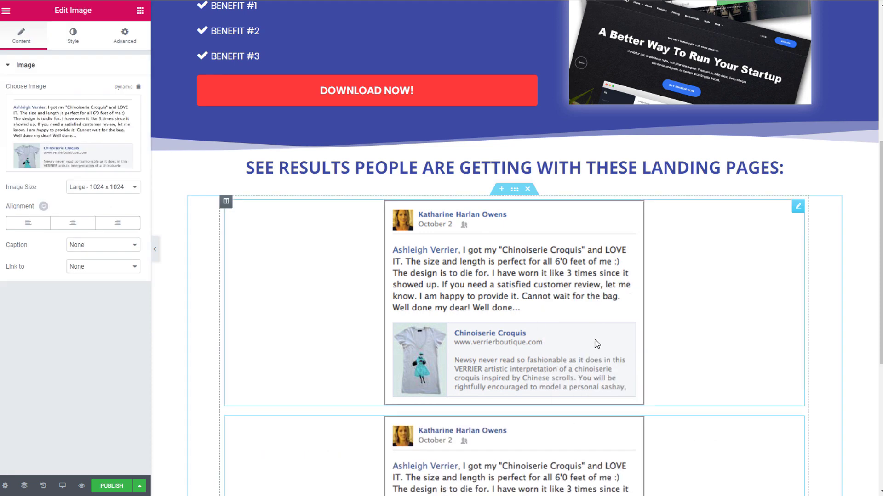
scroll(594, 340, down, 2)
right_click(544, 372)
click(599, 365)
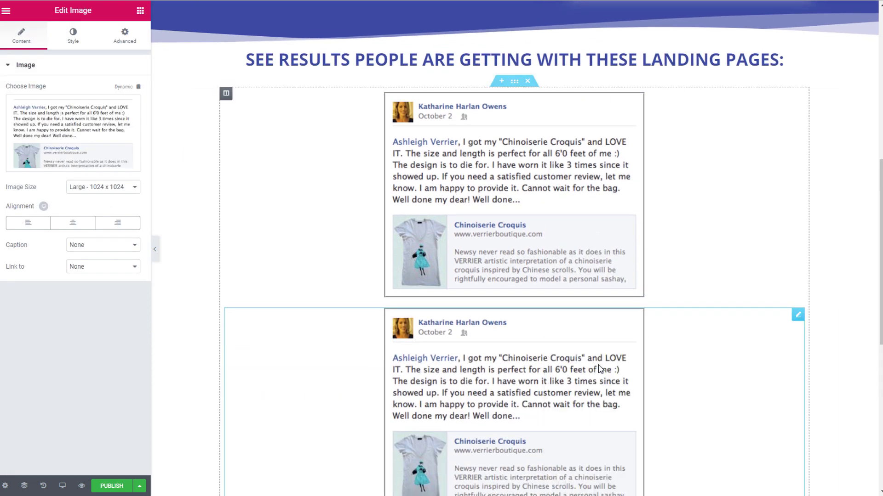
- Replace the second testimonial image with the Twitter testimonial screenshot from the media library
click(118, 137)
click(210, 126)
click(837, 465)
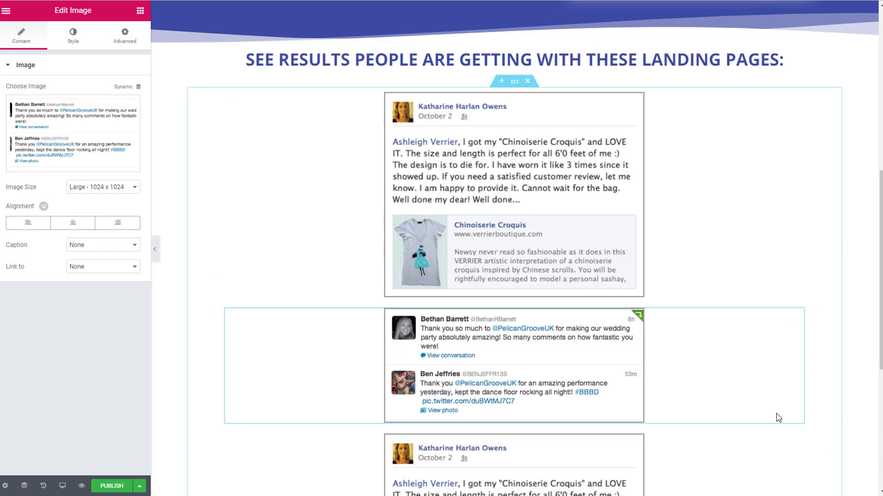
- Replace the third testimonial image with facebook-testimonial-2.png from the media library and deselect it
scroll(678, 291, down, 5)
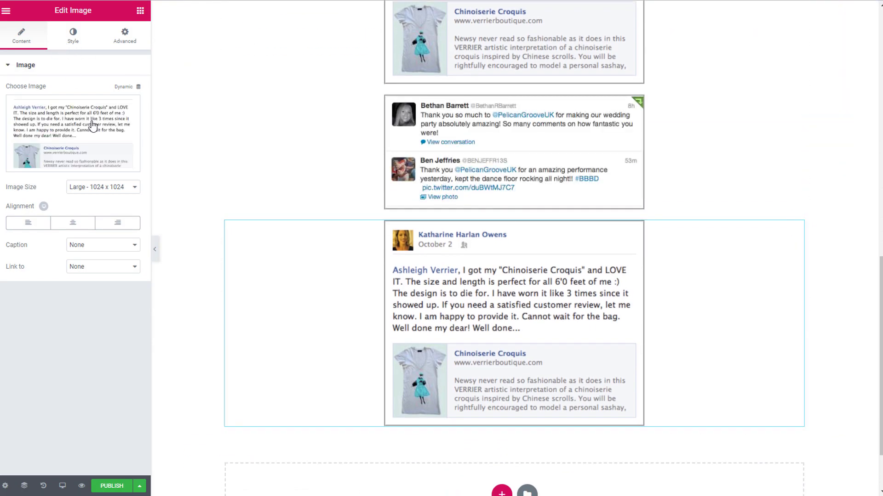
click(95, 154)
click(288, 138)
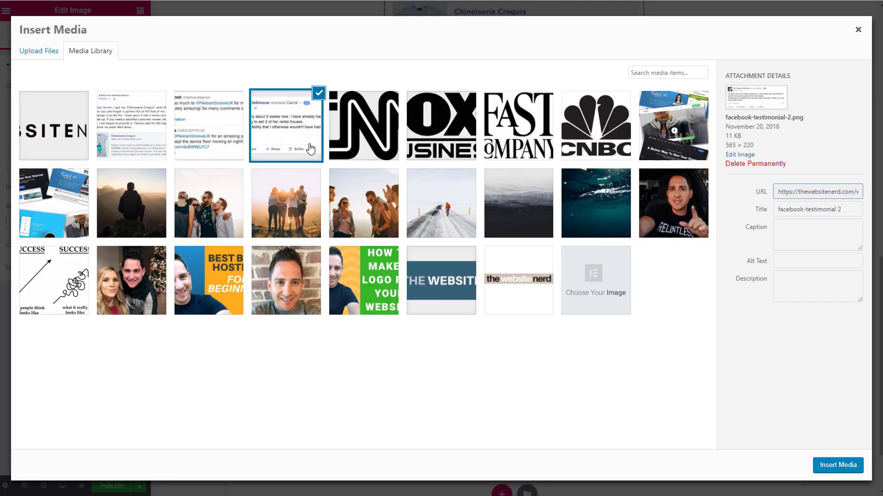
click(836, 466)
scroll(776, 358, up, 2)
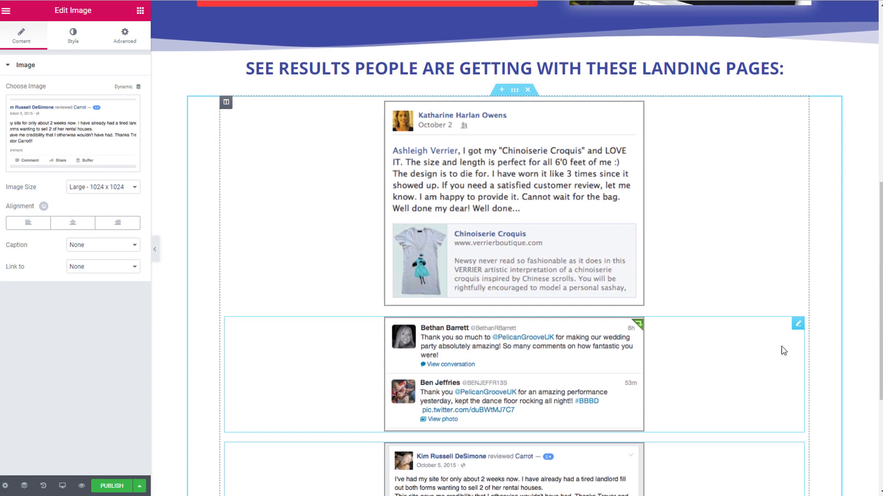
click(851, 204)
- Review the page layout from the blue download section down through the stacked testimonial images
scroll(796, 308, down, 1)
scroll(796, 307, down, 2)
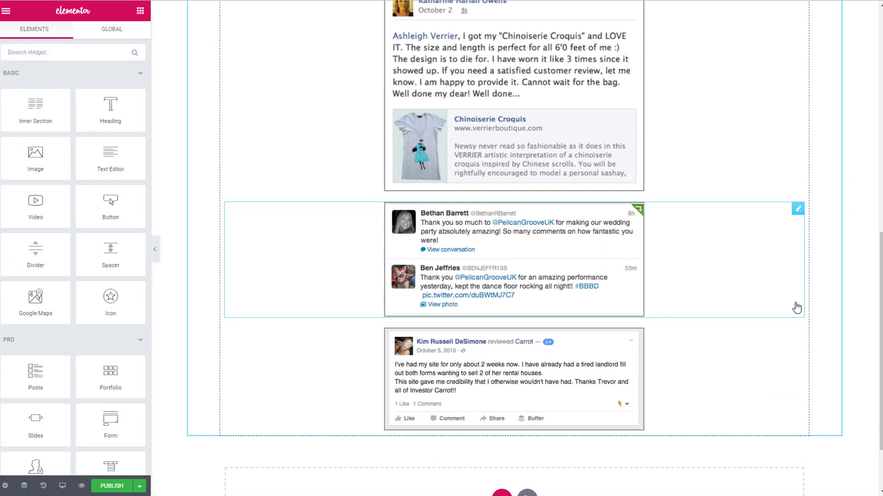
scroll(833, 316, up, 3)
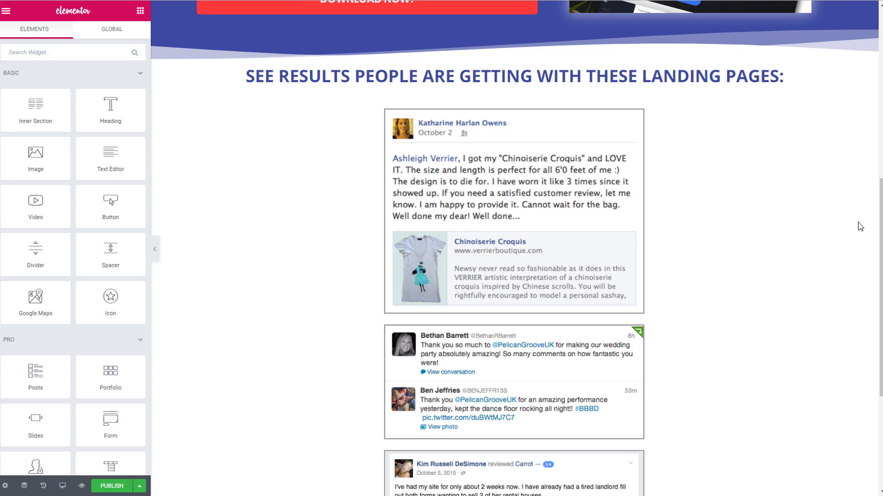
scroll(850, 227, up, 5)
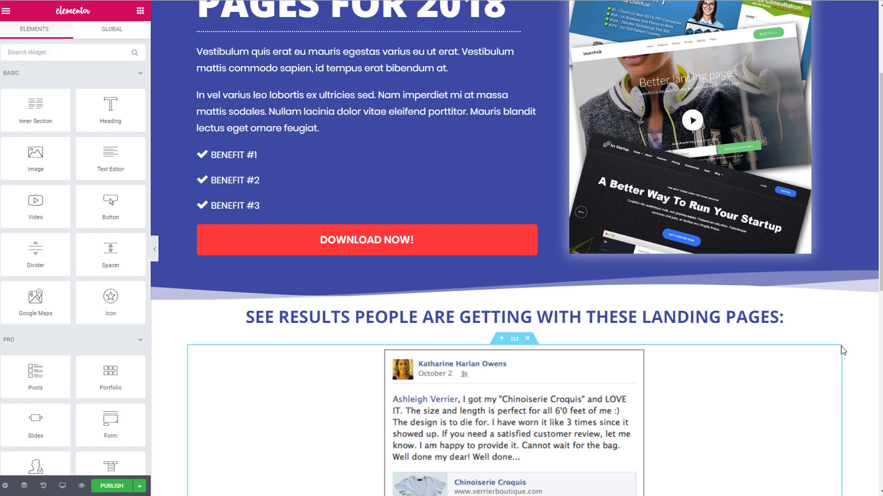
scroll(846, 335, down, 10)
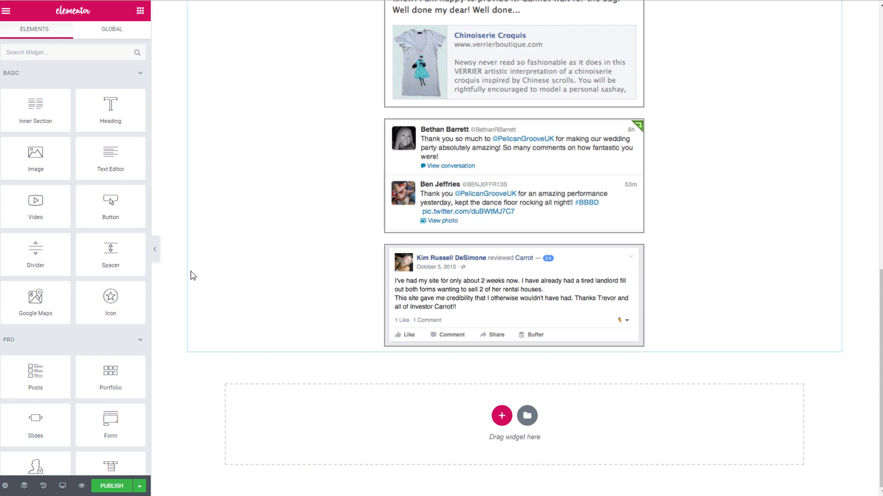
scroll(191, 280, up, 4)
scroll(321, 366, down, 4)
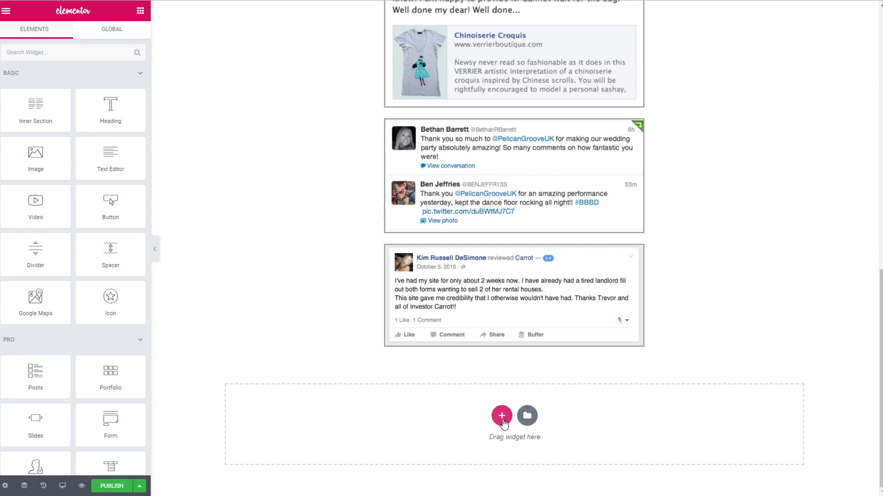
- Add a section with four equal columns below the testimonials and place an Image widget in its first column
click(502, 416)
click(550, 454)
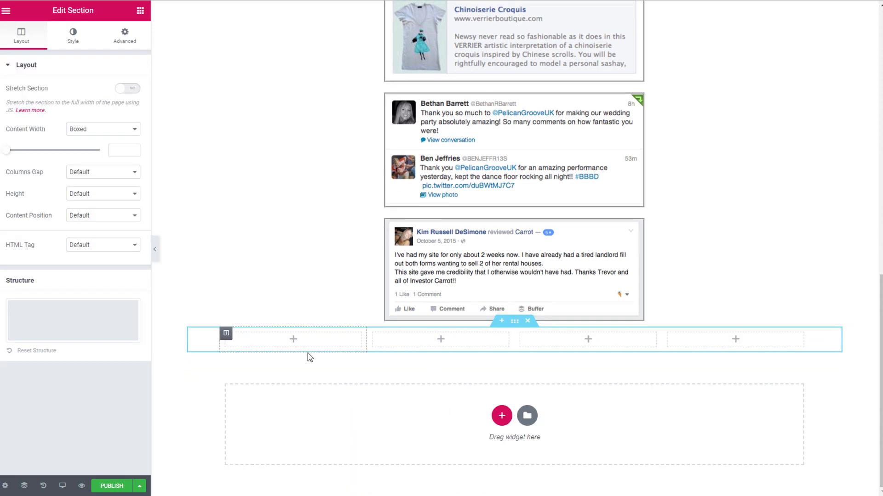
click(295, 343)
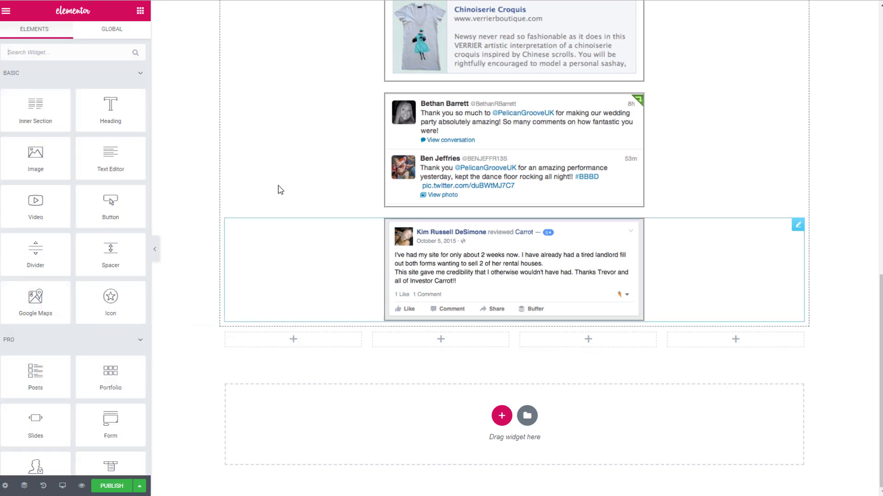
drag(36, 155, 304, 334)
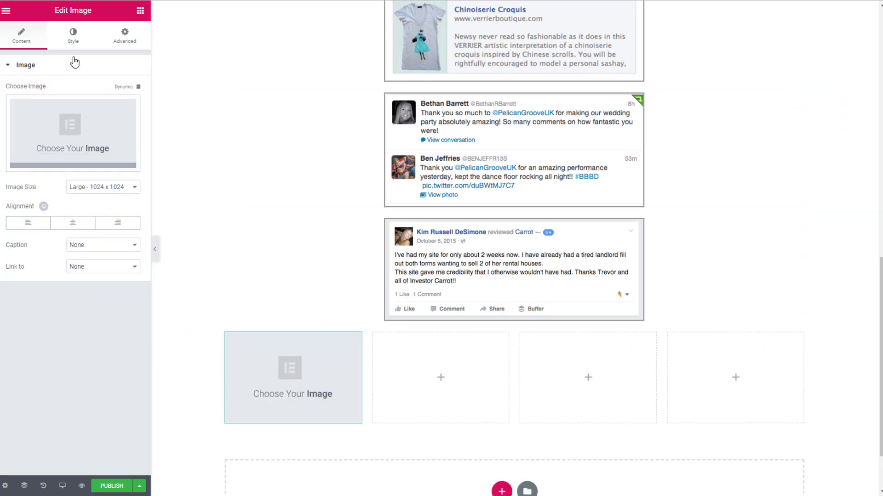
- Insert CNN-logo-6.png from the media library into the first column's Image widget
click(92, 148)
click(365, 147)
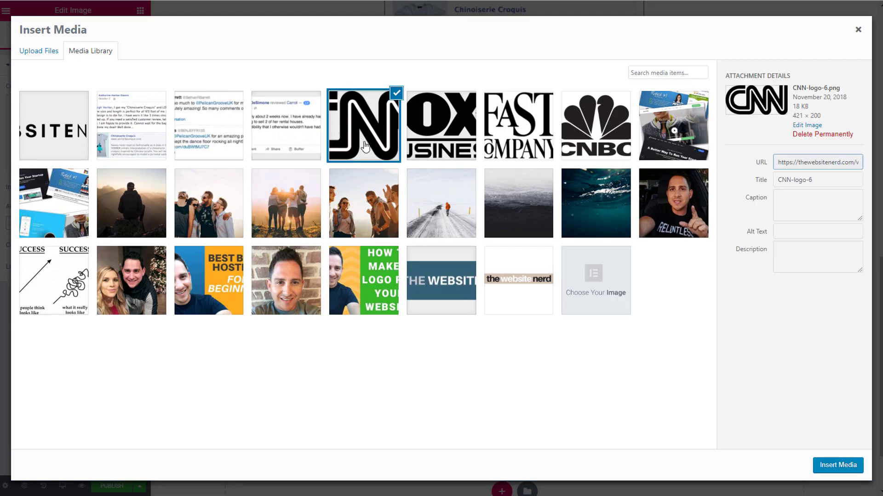
click(834, 468)
- Place Image widgets in the three empty columns and insert the Fox Business, Fast Company and CNBC logos from the media library
click(442, 366)
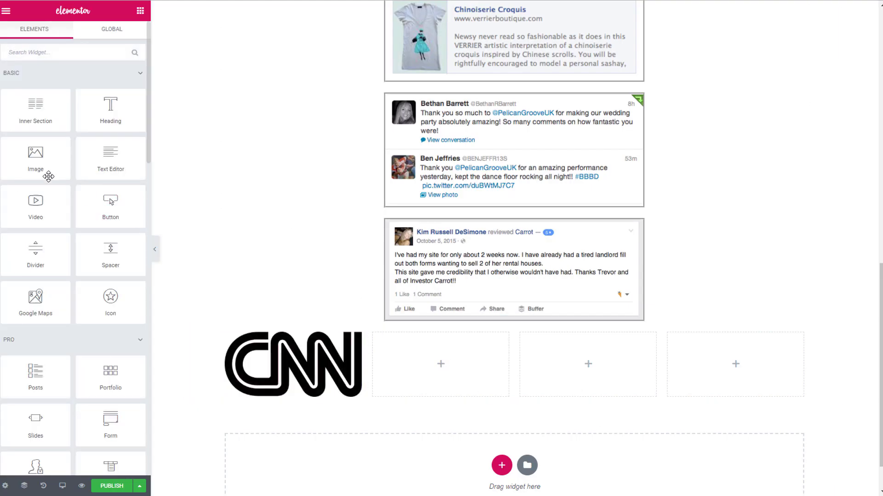
drag(49, 177, 440, 364)
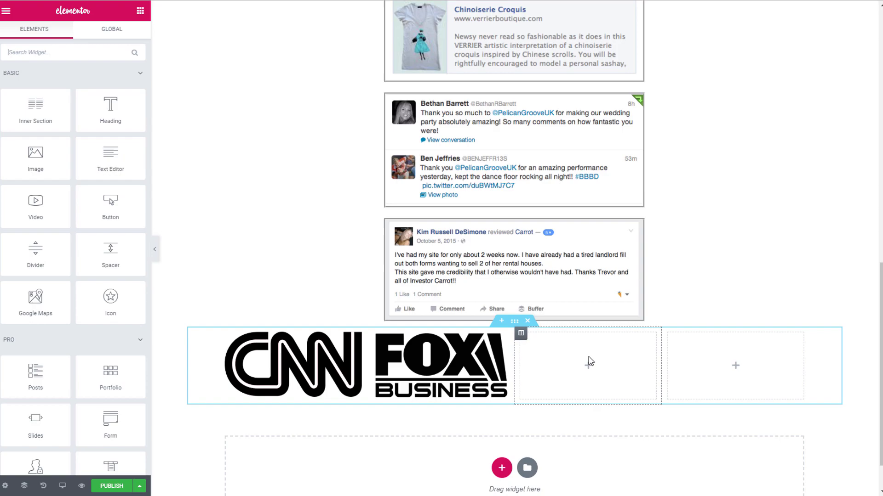
drag(587, 360, 587, 368)
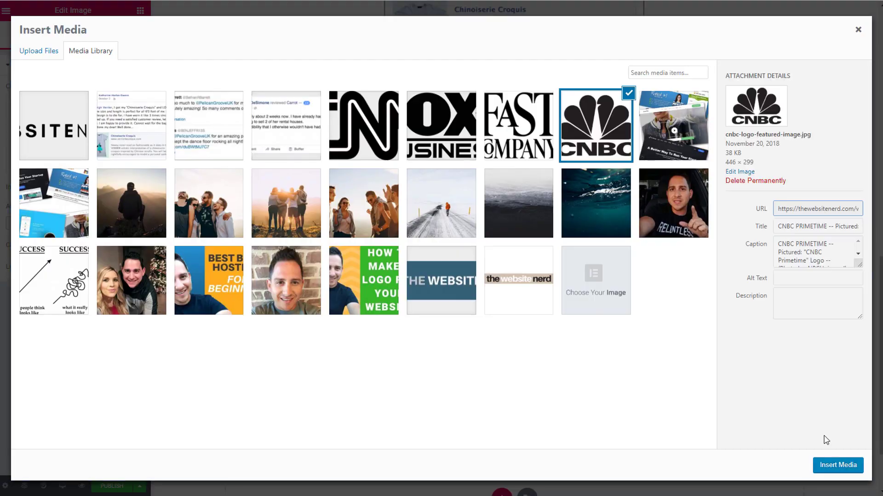
click(835, 468)
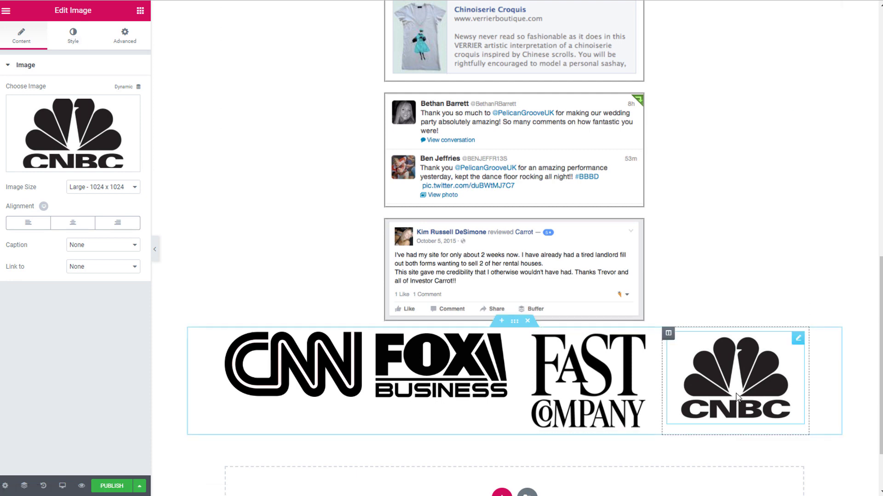
- Set the CNBC logo's width to 50% and its opacity to 0.5
click(73, 38)
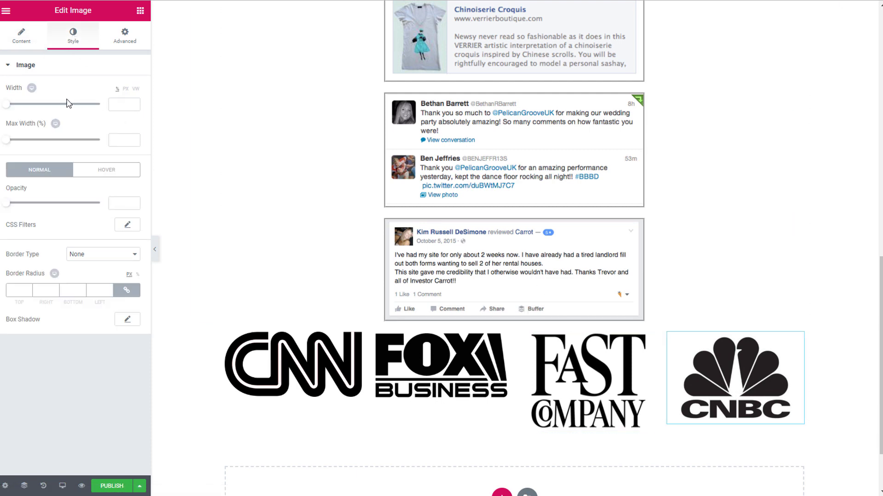
drag(6, 104, 54, 108)
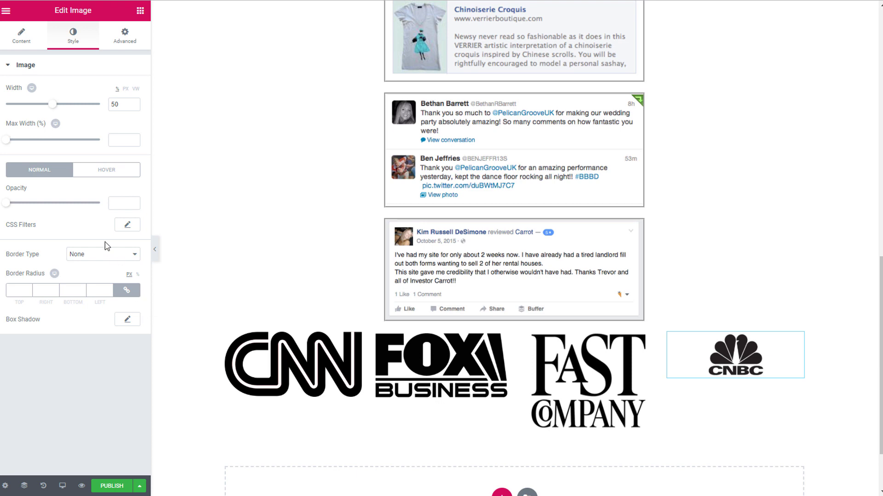
drag(3, 209, 48, 210)
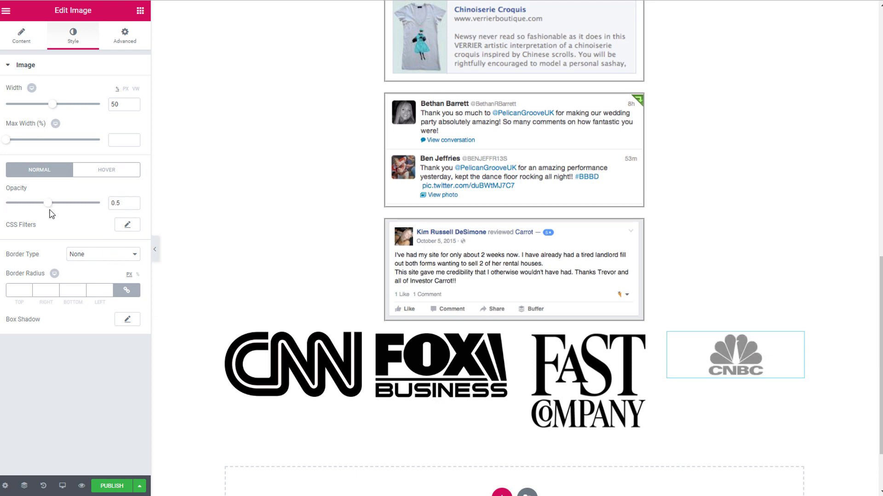
- Give the Fast Company, Fox Business and CNN logos the same 50% width and 0.5 opacity
click(588, 381)
drag(6, 105, 55, 107)
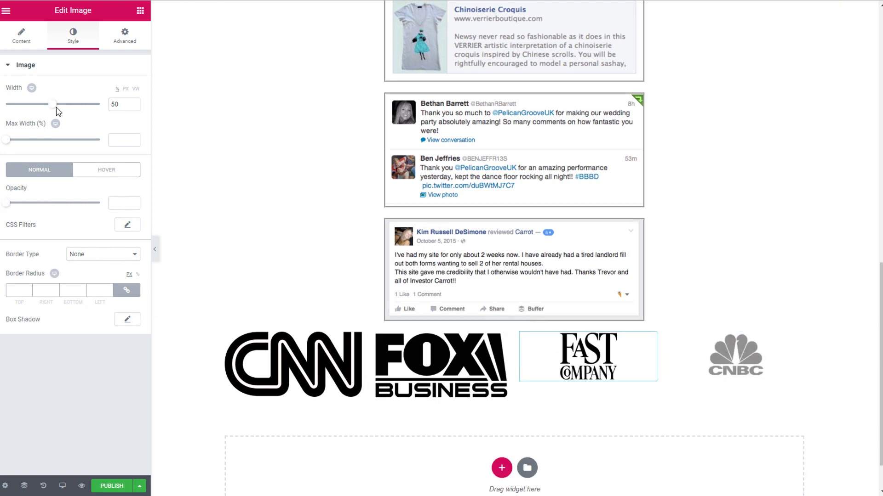
click(6, 140)
drag(6, 203, 47, 203)
key(Delete)
drag(35, 159, 584, 343)
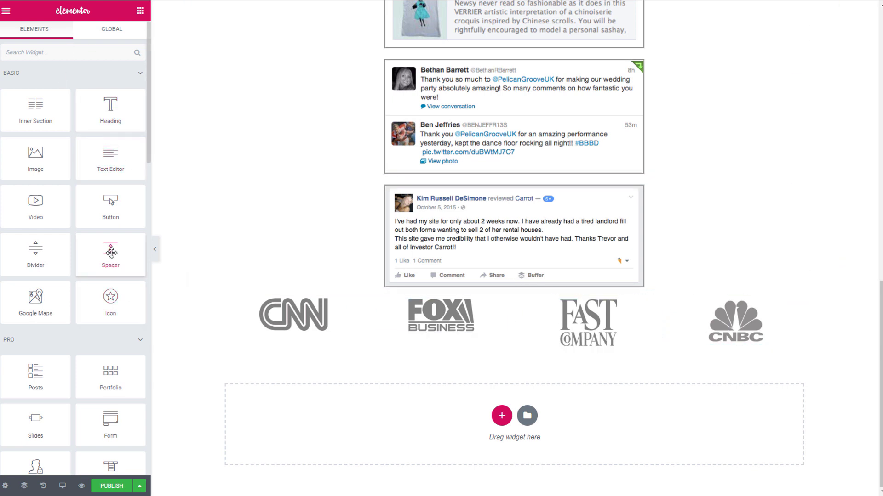
- Add a Spacer widget with a space of 50 between the last testimonial image and the logo row
drag(111, 252, 536, 289)
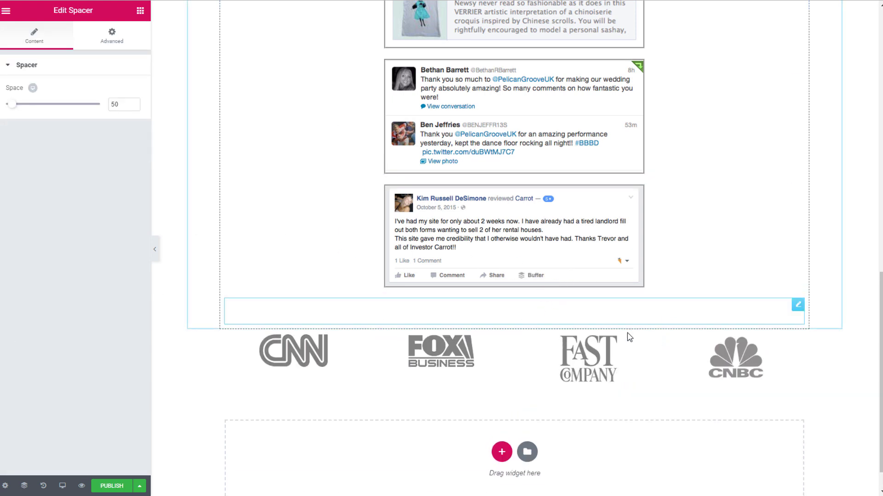
scroll(533, 322, down, 1)
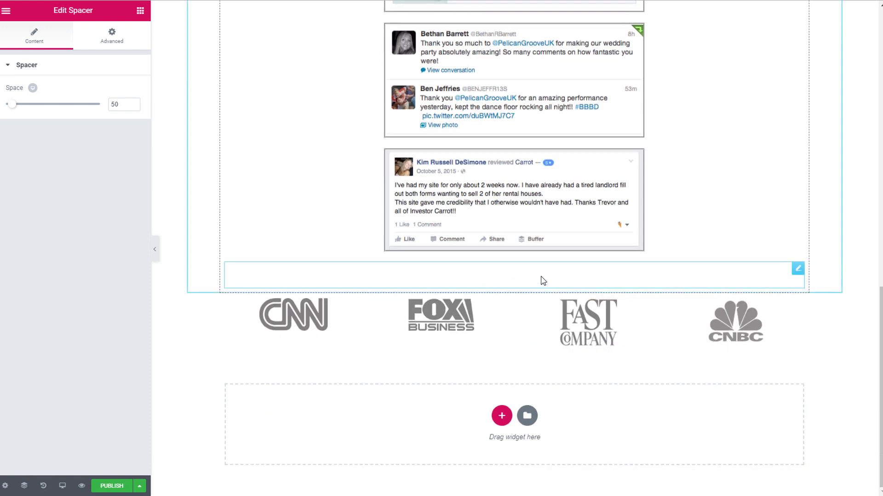
click(139, 13)
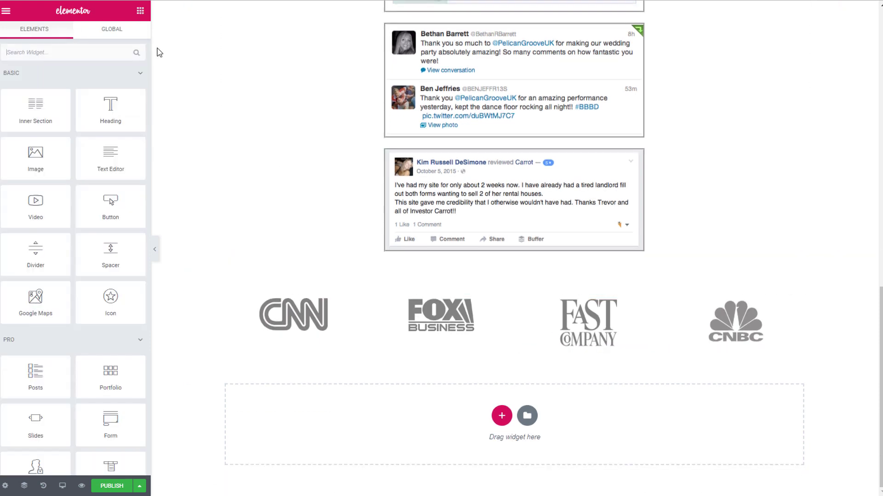
drag(110, 253, 551, 410)
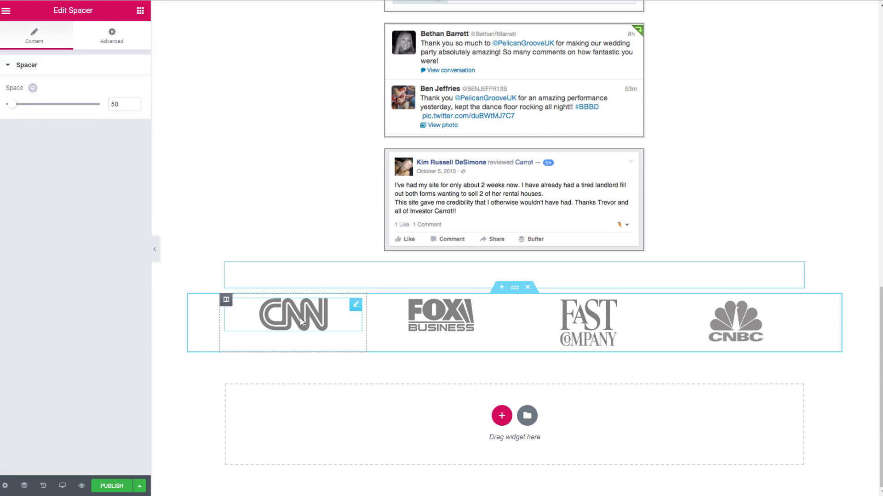
- Preview the page with the editing controls hidden and review it from the logo row up to the blue hero section
click(156, 249)
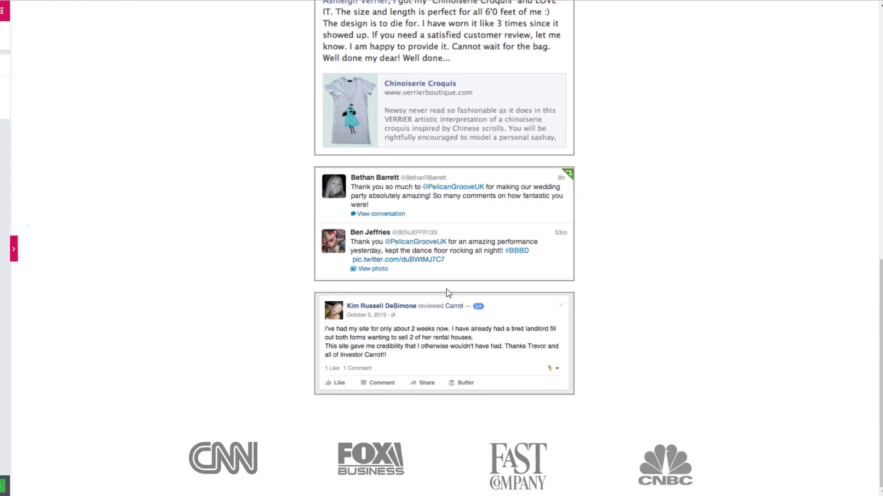
mouse_move(876, 398)
mouse_down()
mouse_move(877, 134)
mouse_move(880, 407)
mouse_up()
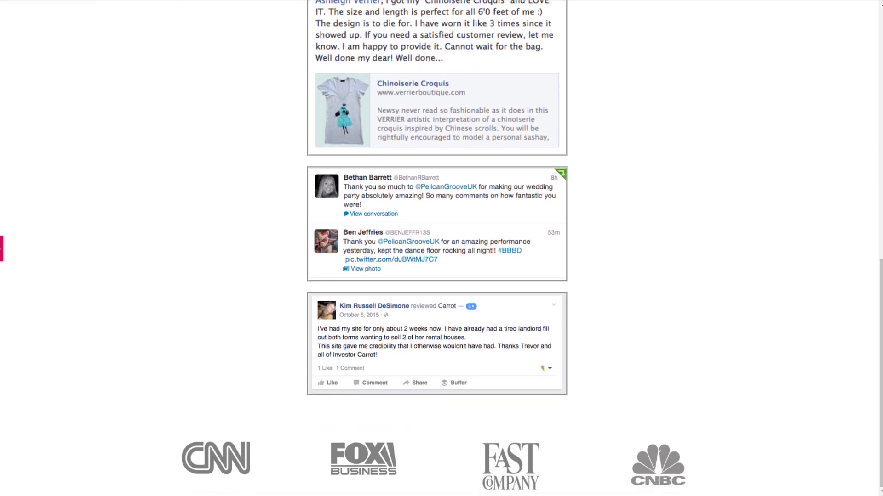
drag(880, 391, 880, 140)
drag(881, 212, 863, 461)
drag(879, 469, 881, 173)
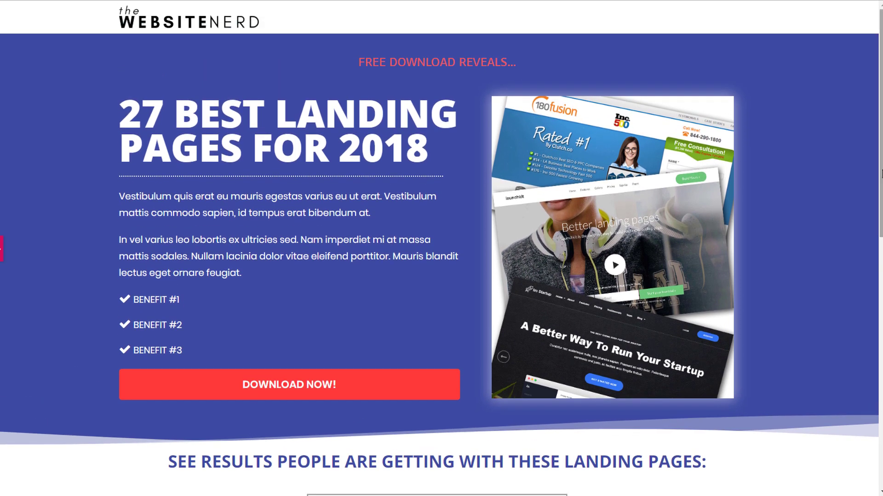